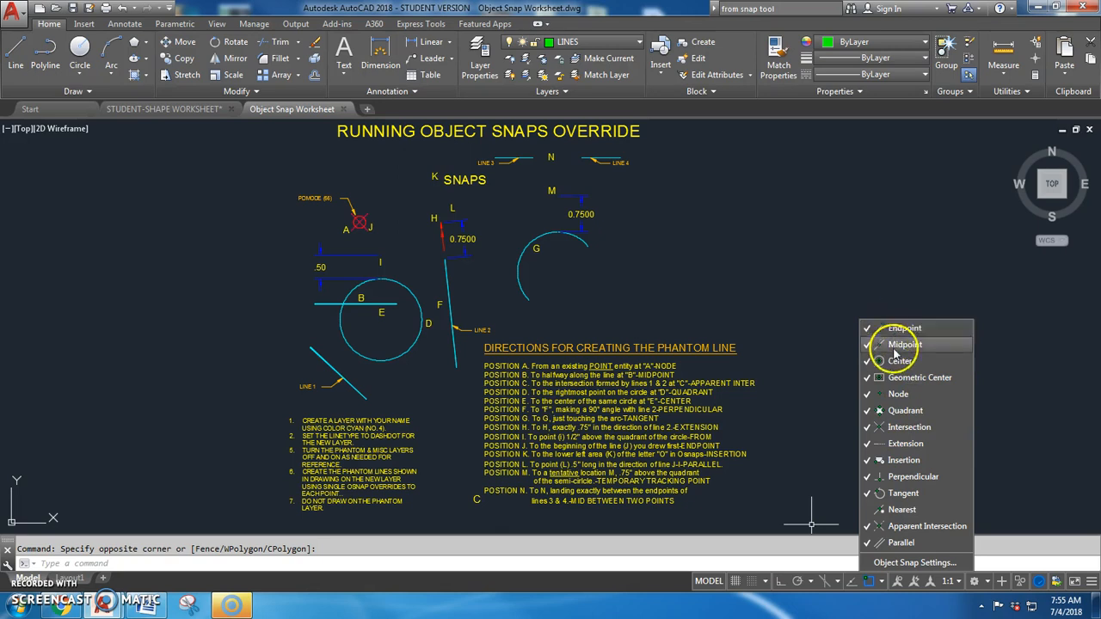
- Enable all object snap modes except Nearest in the drafting settings and switch running object snaps on
{"action": "left_click", "coordinate": [882, 582]}
{"action": "left_click", "coordinate": [882, 582]}
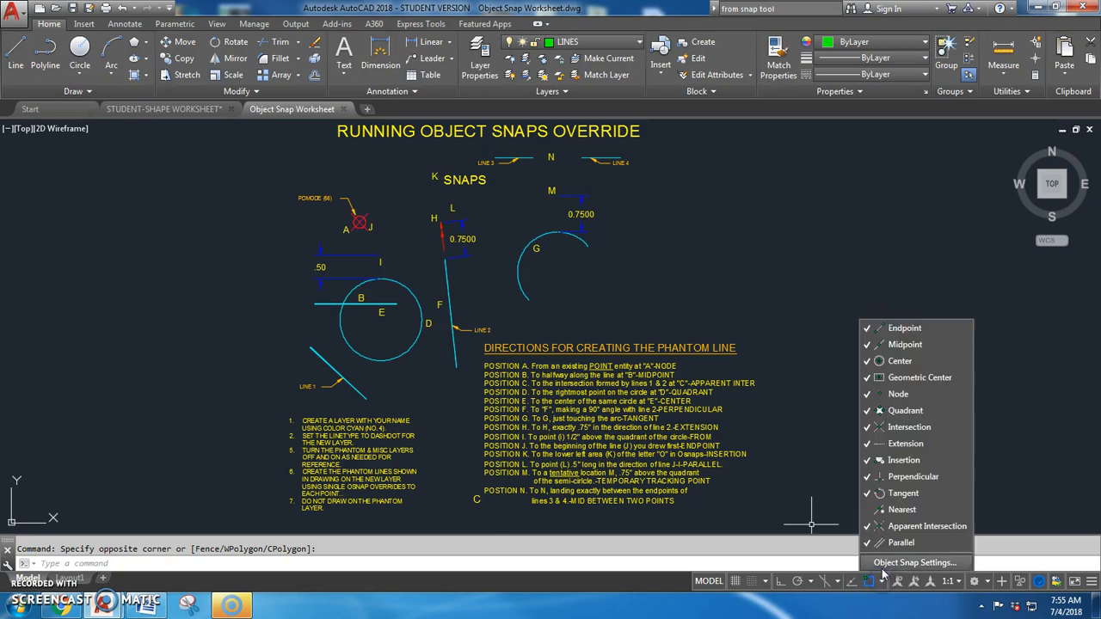
{"action": "left_click", "coordinate": [884, 563]}
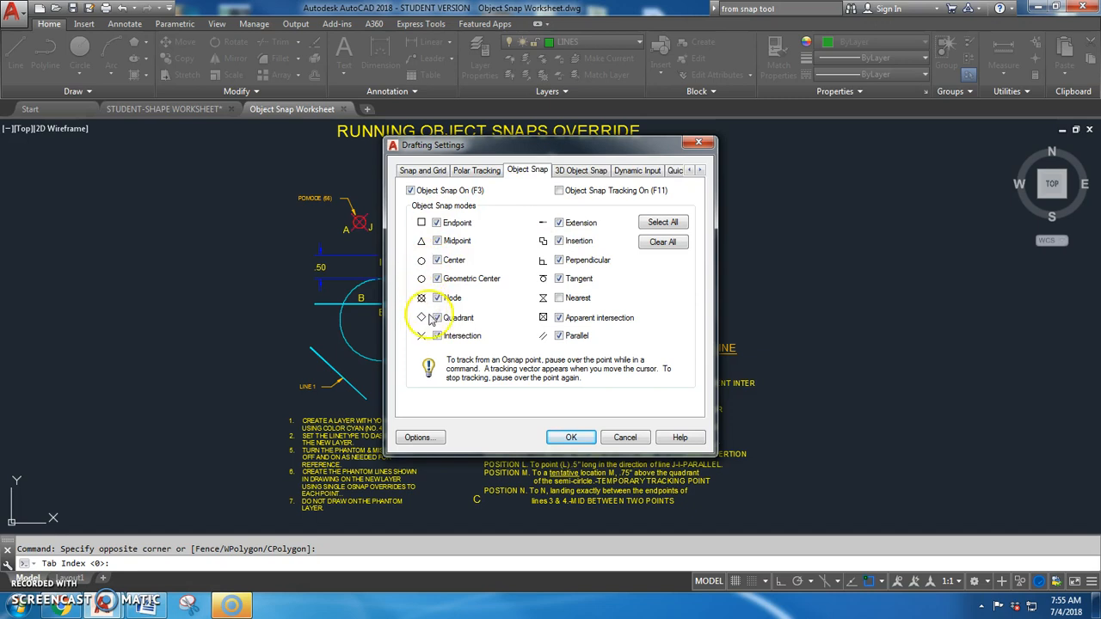
{"action": "left_click", "coordinate": [662, 222]}
{"action": "left_click", "coordinate": [559, 298]}
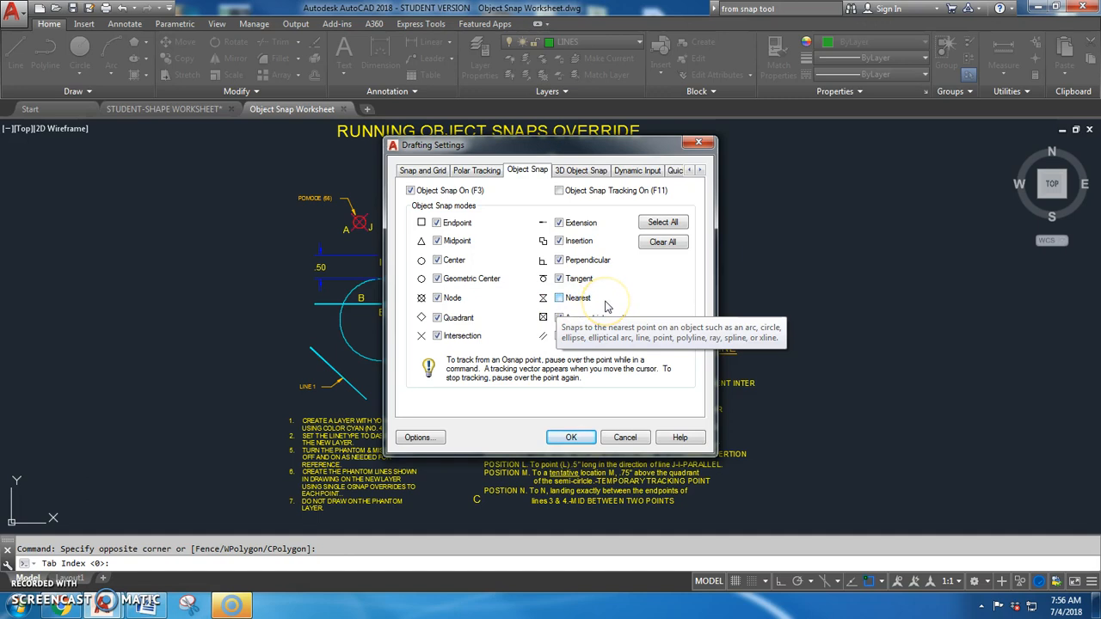
{"action": "left_click", "coordinate": [571, 437]}
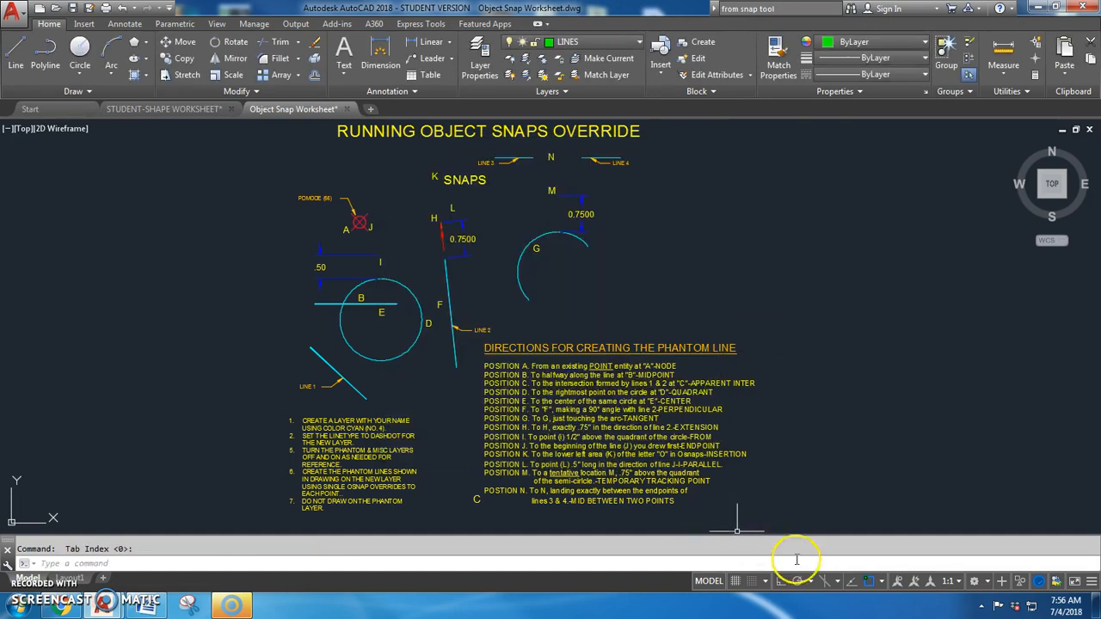
{"action": "left_click", "coordinate": [869, 583]}
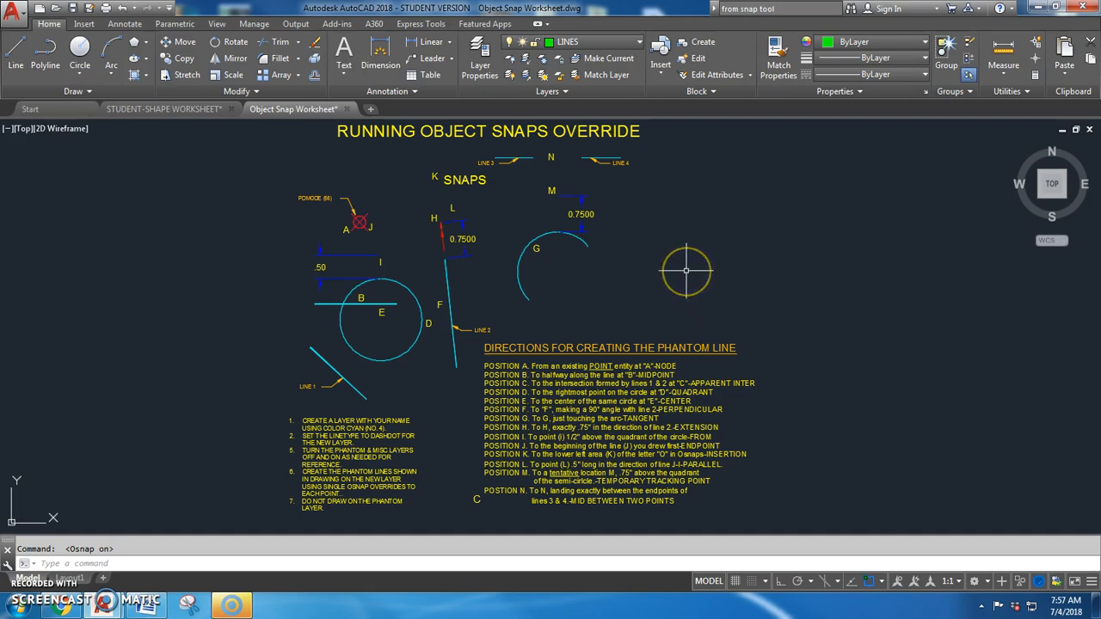
- Examine the numbered worksheet instructions below Line 1 for the required layer name, colour and linetype
{"action": "mouse_move", "coordinate": [686, 271]}
{"action": "middle_mouse_down"}
{"action": "mouse_move", "coordinate": [700, 233]}
{"action": "mouse_move", "coordinate": [632, 219]}
{"action": "mouse_move", "coordinate": [626, 286]}
{"action": "middle_mouse_up"}
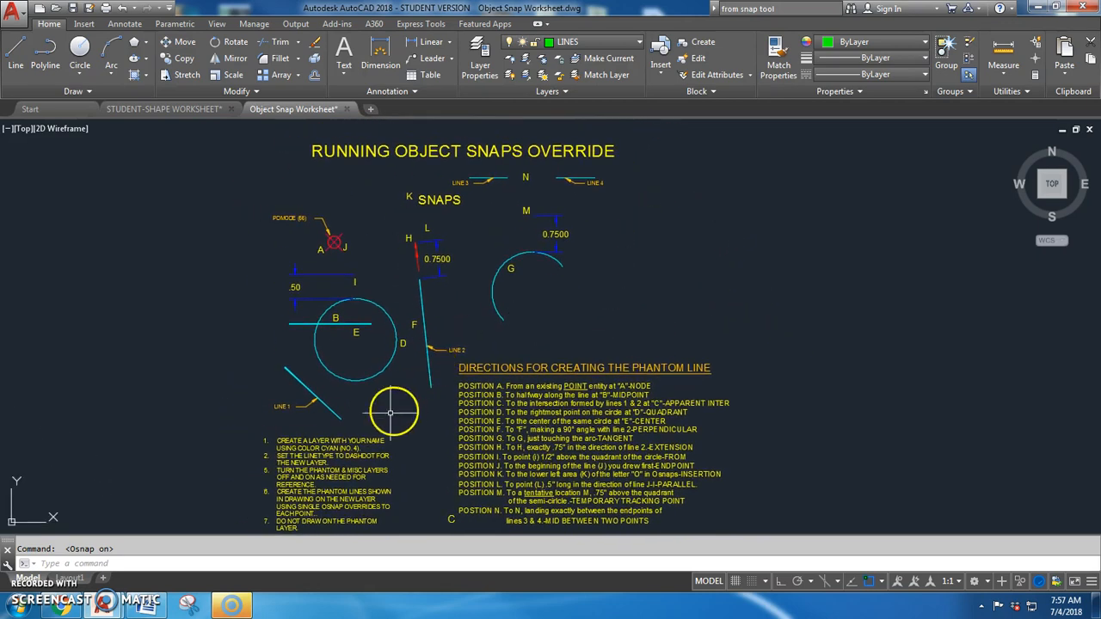
{"action": "scroll", "coordinate": [363, 405], "scroll_direction": "up", "scroll_amount": 4}
{"action": "scroll", "coordinate": [395, 415], "scroll_direction": "down", "scroll_amount": 2}
{"action": "scroll", "coordinate": [395, 414], "scroll_direction": "down", "scroll_amount": 2}
{"action": "middle_click_drag", "start_coordinate": [398, 418], "coordinate": [467, 286]}
{"action": "scroll", "coordinate": [422, 329], "scroll_direction": "up", "scroll_amount": 2}
{"action": "scroll", "coordinate": [422, 330], "scroll_direction": "up", "scroll_amount": 2}
{"action": "middle_click_drag", "start_coordinate": [548, 369], "coordinate": [597, 325]}
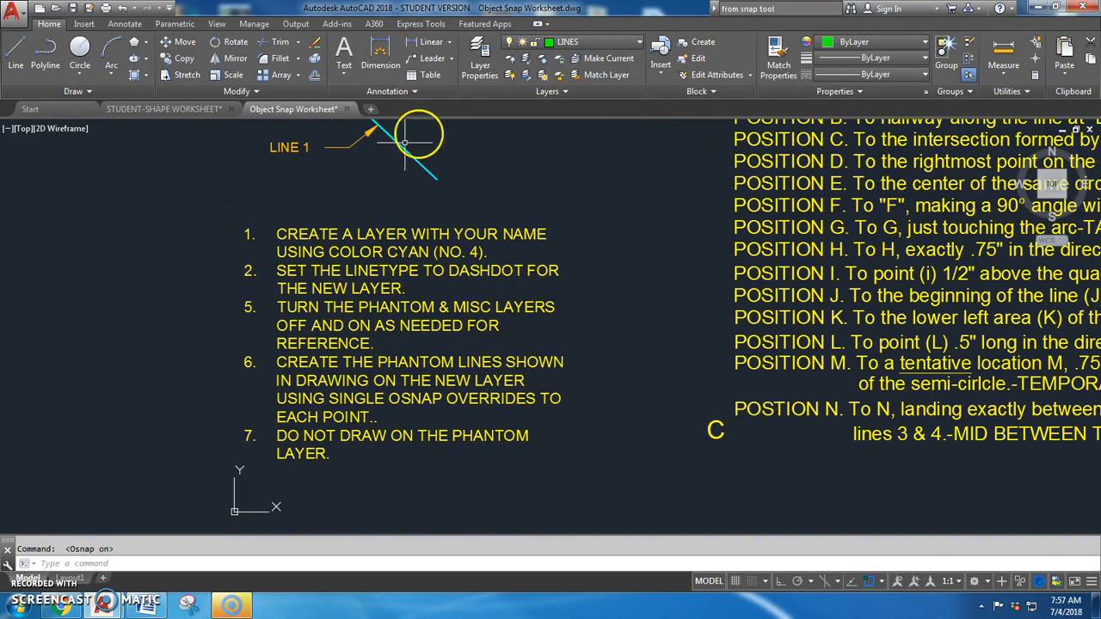
- Create a new layer in the Layer Properties Manager and name it with the student's full name
{"action": "left_click", "coordinate": [493, 54]}
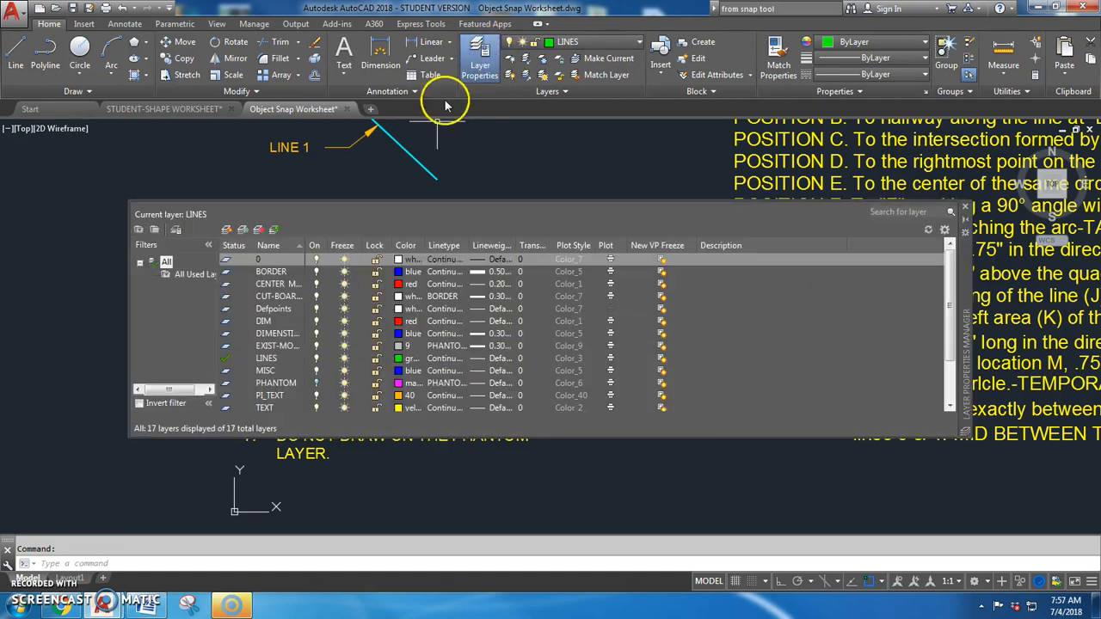
{"action": "left_click", "coordinate": [226, 231]}
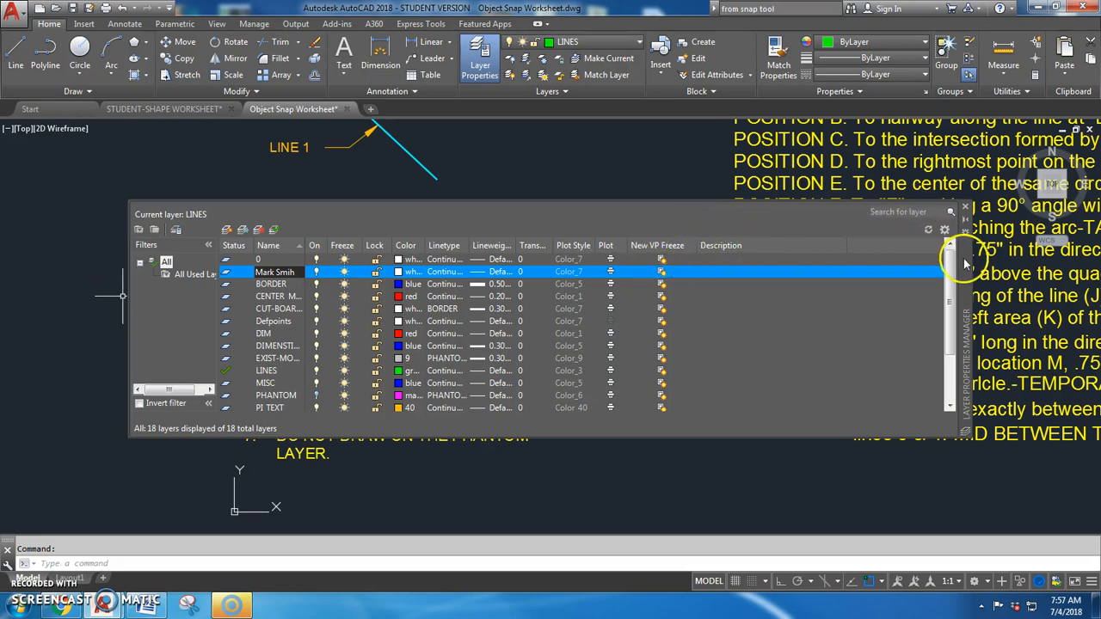
{"action": "left_click_drag", "start_coordinate": [964, 296], "coordinate": [991, 428]}
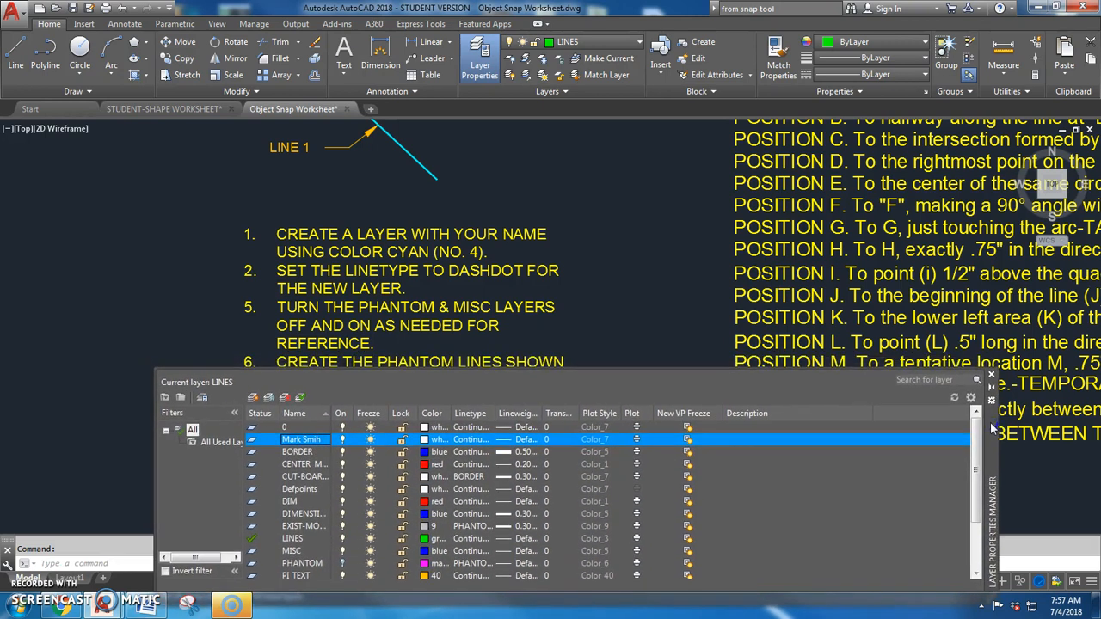
{"action": "left_click_drag", "start_coordinate": [992, 427], "coordinate": [965, 285]}
- Set the new personal layer's linetype to DASHDOT
{"action": "left_click", "coordinate": [440, 304]}
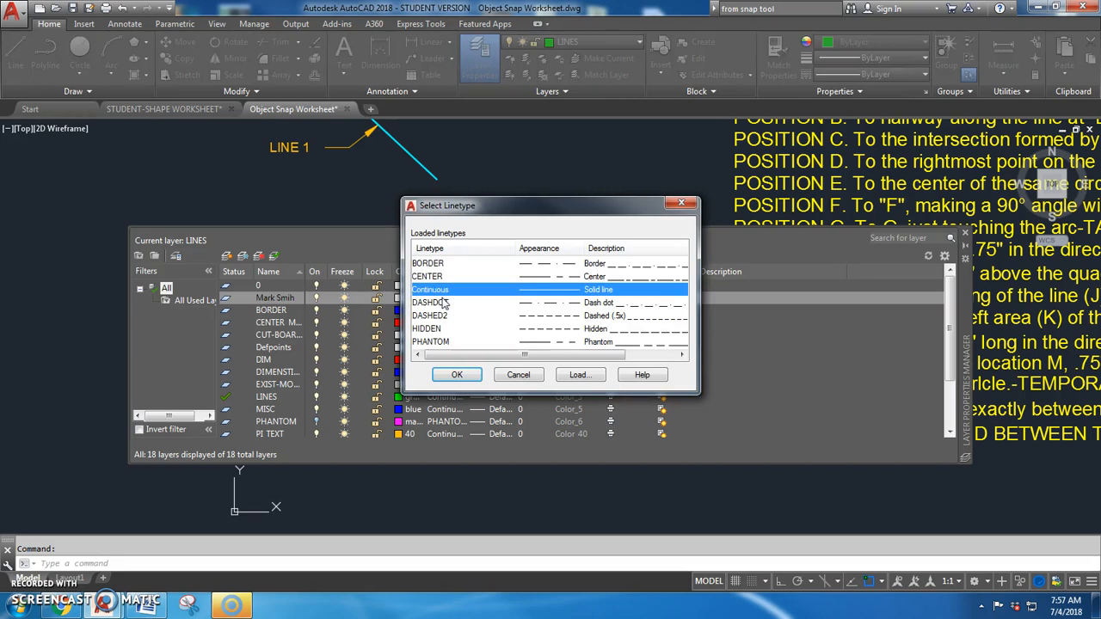
{"action": "left_click", "coordinate": [444, 303]}
{"action": "left_click", "coordinate": [454, 376]}
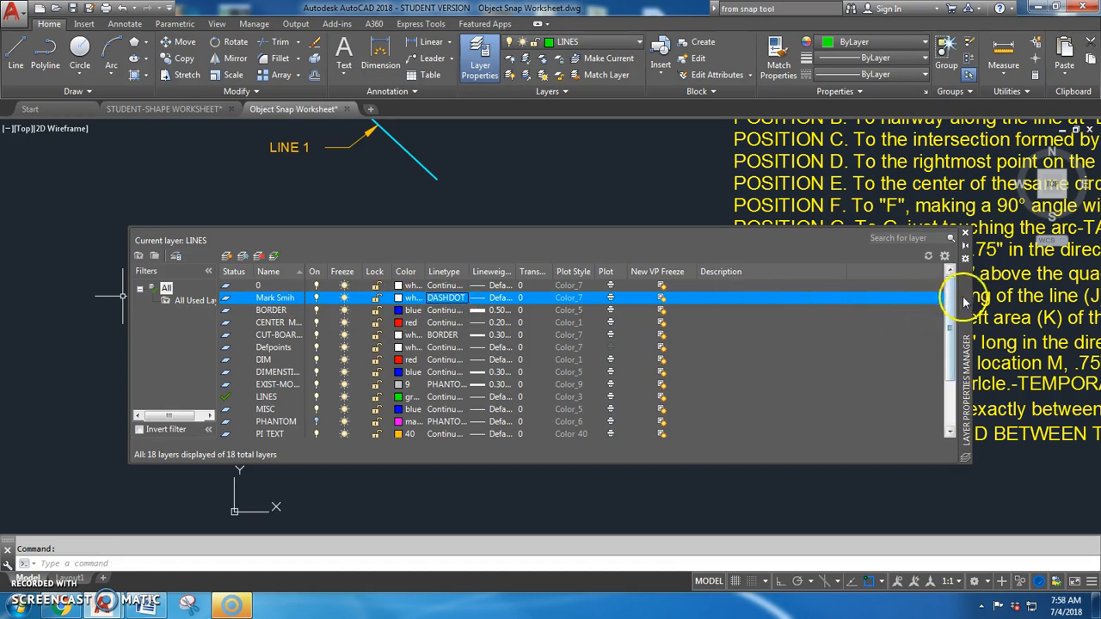
{"action": "left_click_drag", "start_coordinate": [965, 296], "coordinate": [965, 271]}
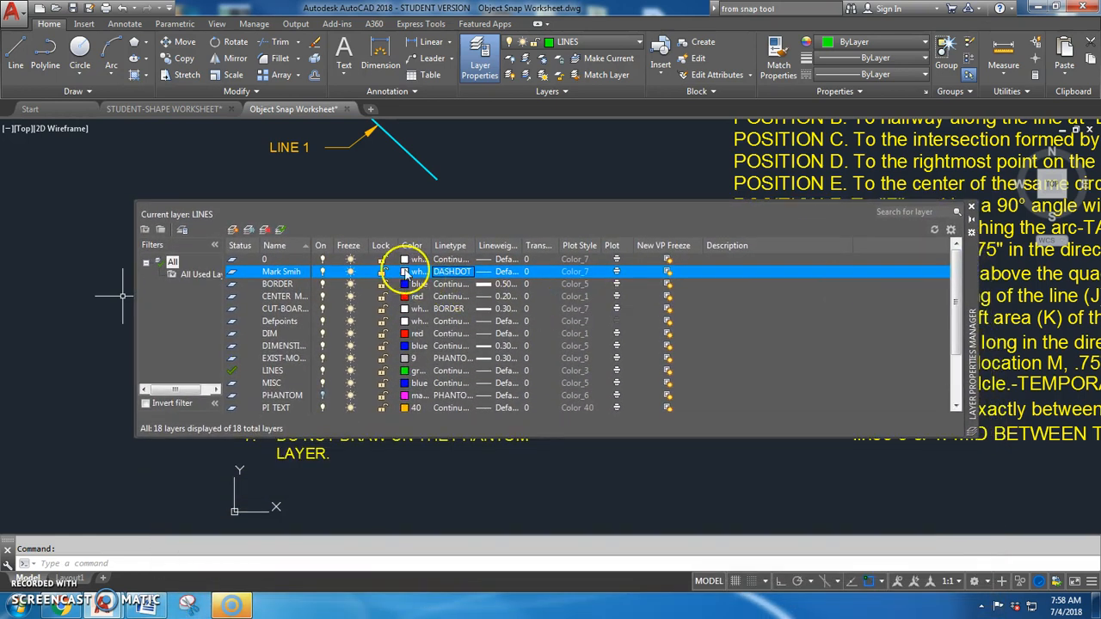
- Set the new personal layer's colour to cyan (index 4) and make it the current layer
{"action": "left_click", "coordinate": [406, 272]}
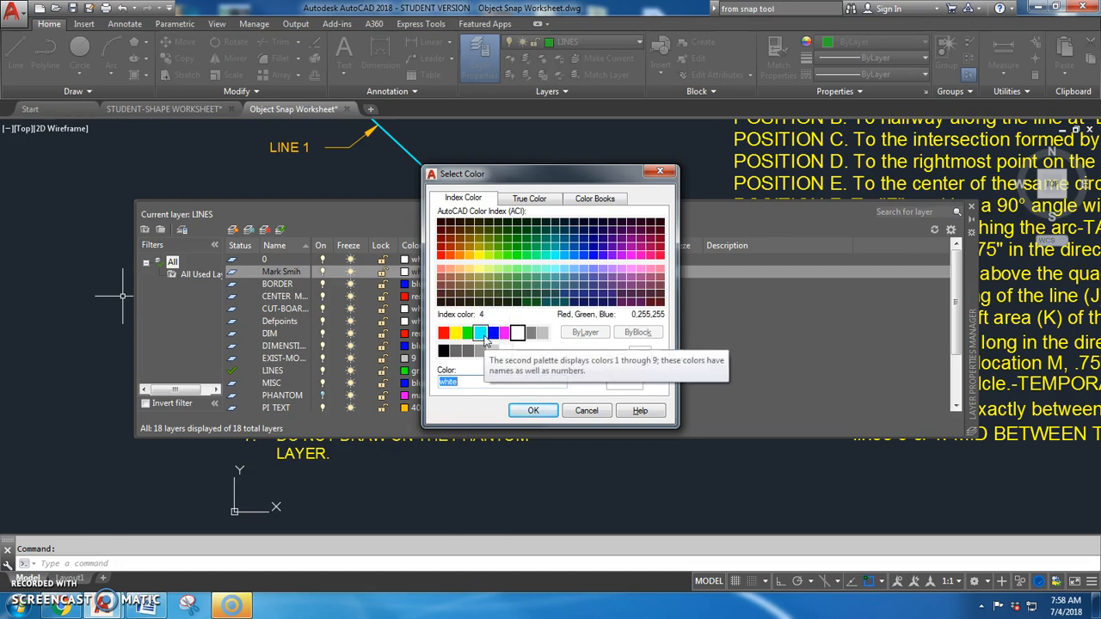
{"action": "left_click", "coordinate": [481, 333]}
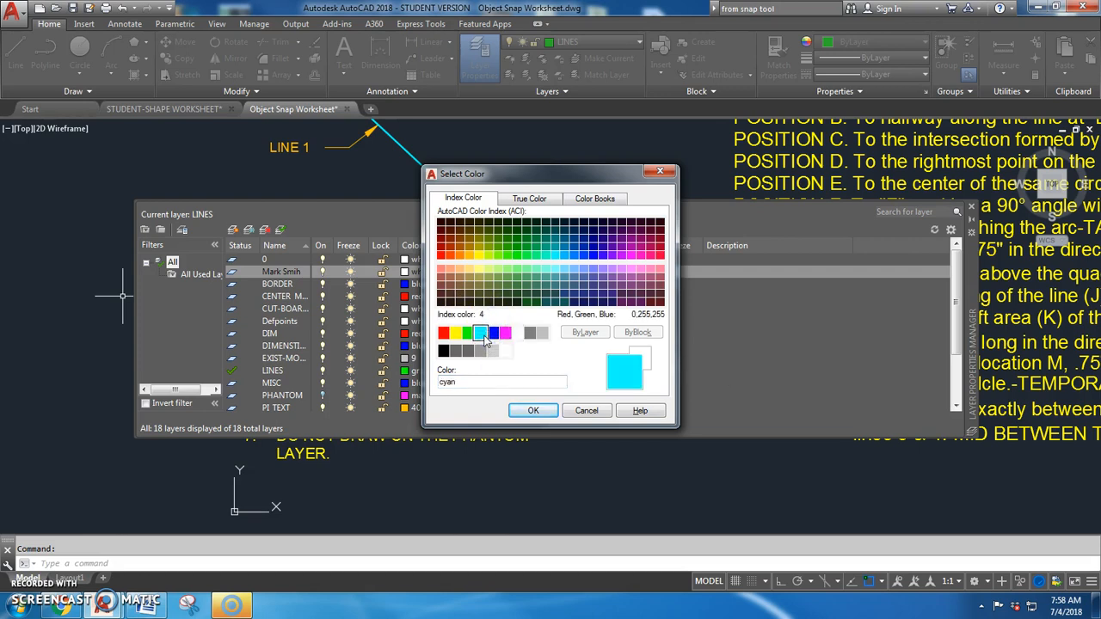
{"action": "left_click", "coordinate": [528, 410]}
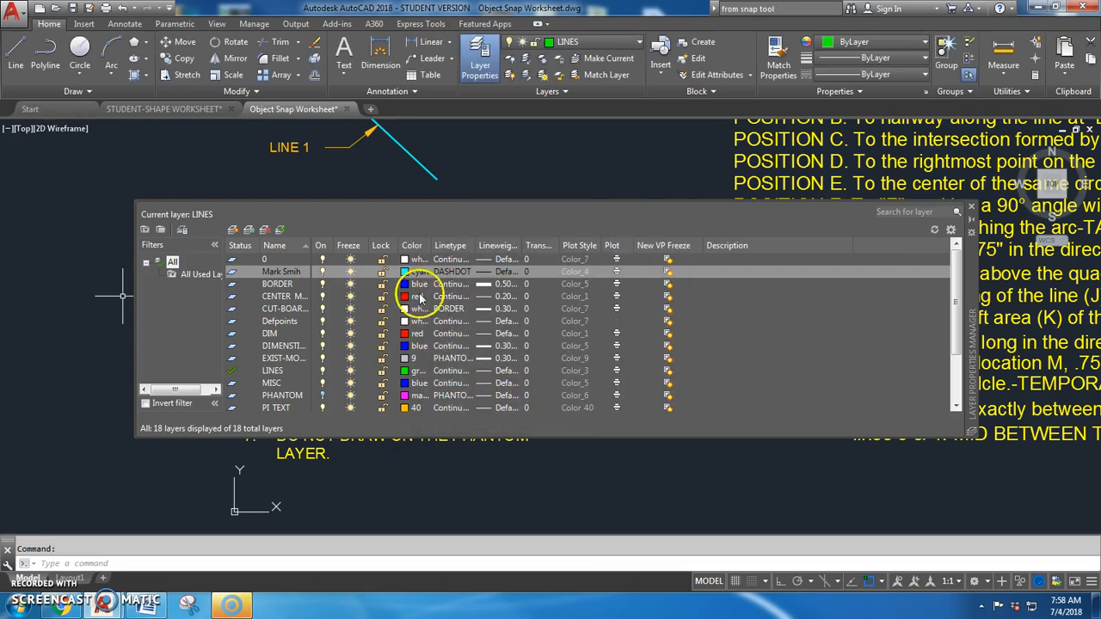
{"action": "left_click", "coordinate": [279, 231]}
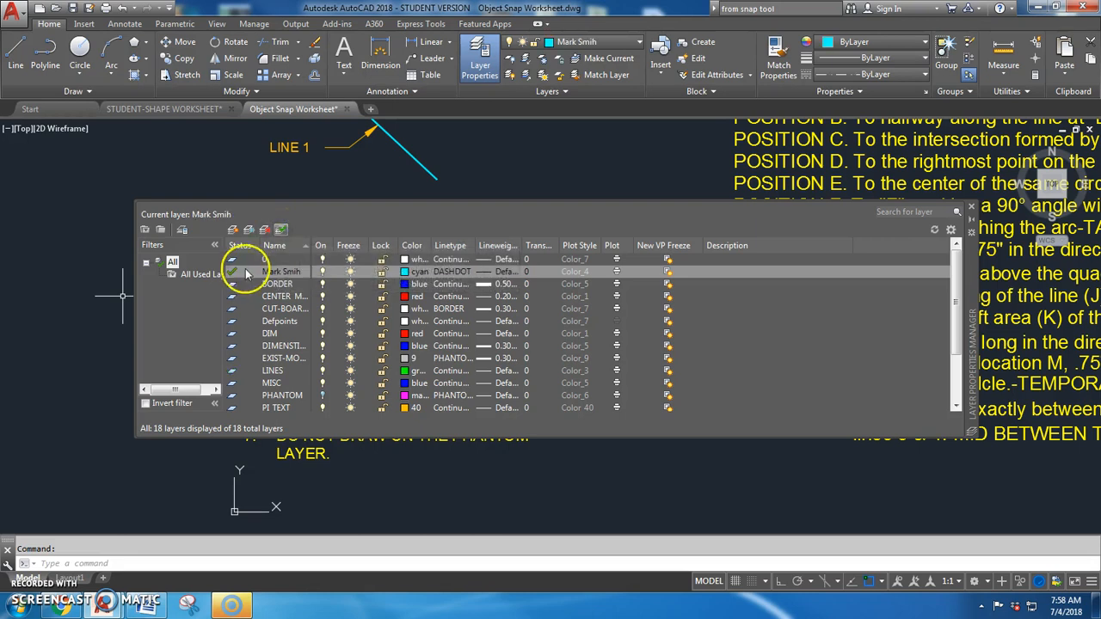
{"action": "left_click", "coordinate": [971, 210]}
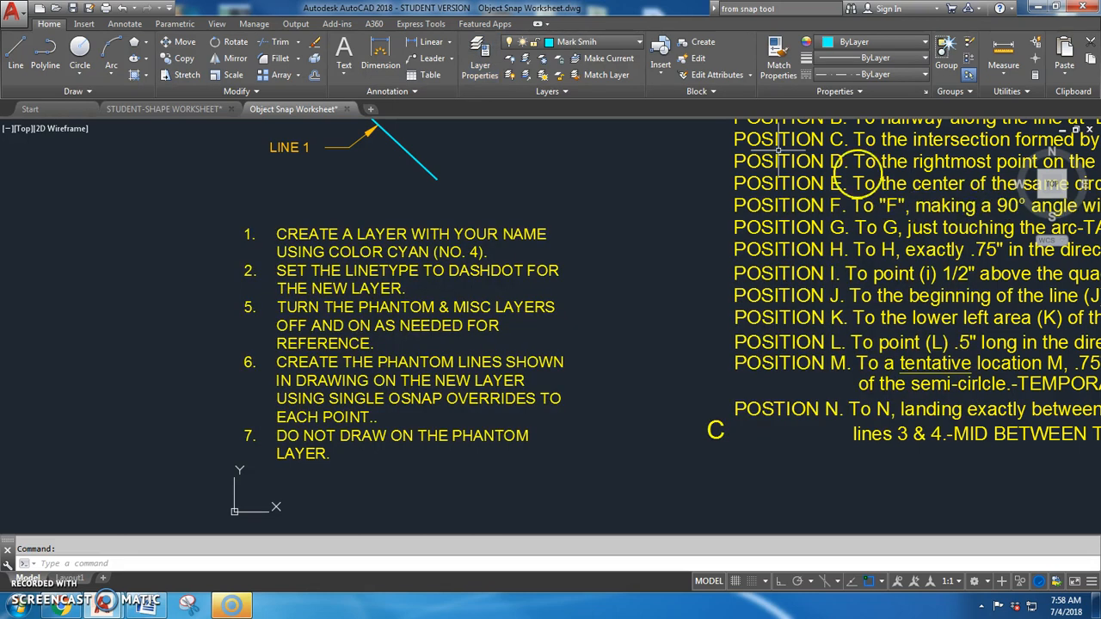
- Switch the current layer to LINES and back to the new personal layer
{"action": "left_click", "coordinate": [637, 44]}
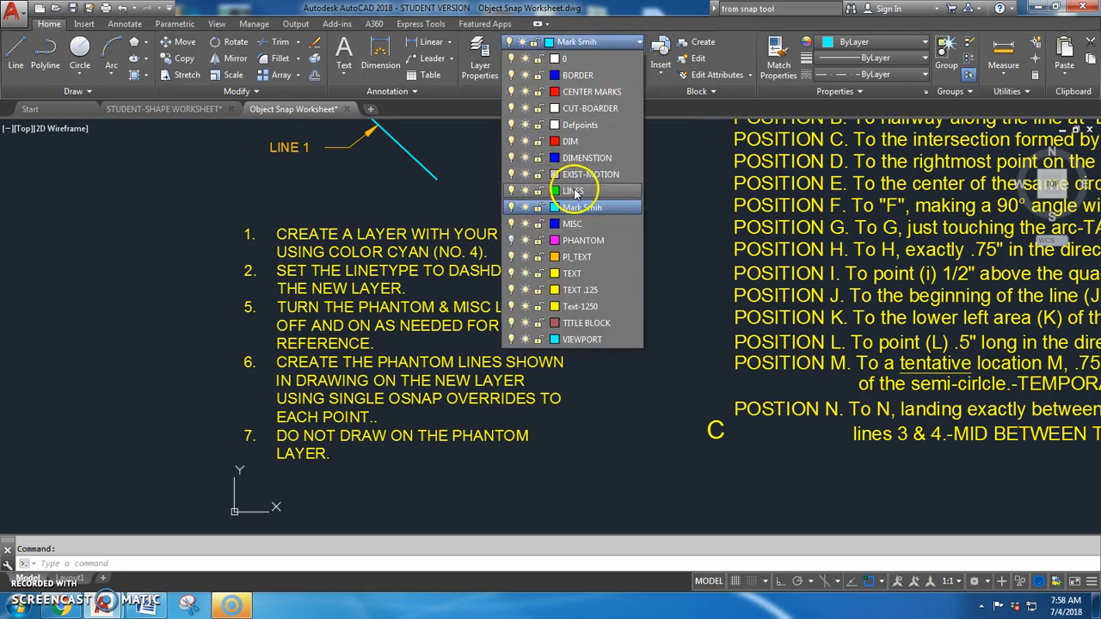
{"action": "left_click", "coordinate": [574, 193]}
{"action": "left_click", "coordinate": [638, 43]}
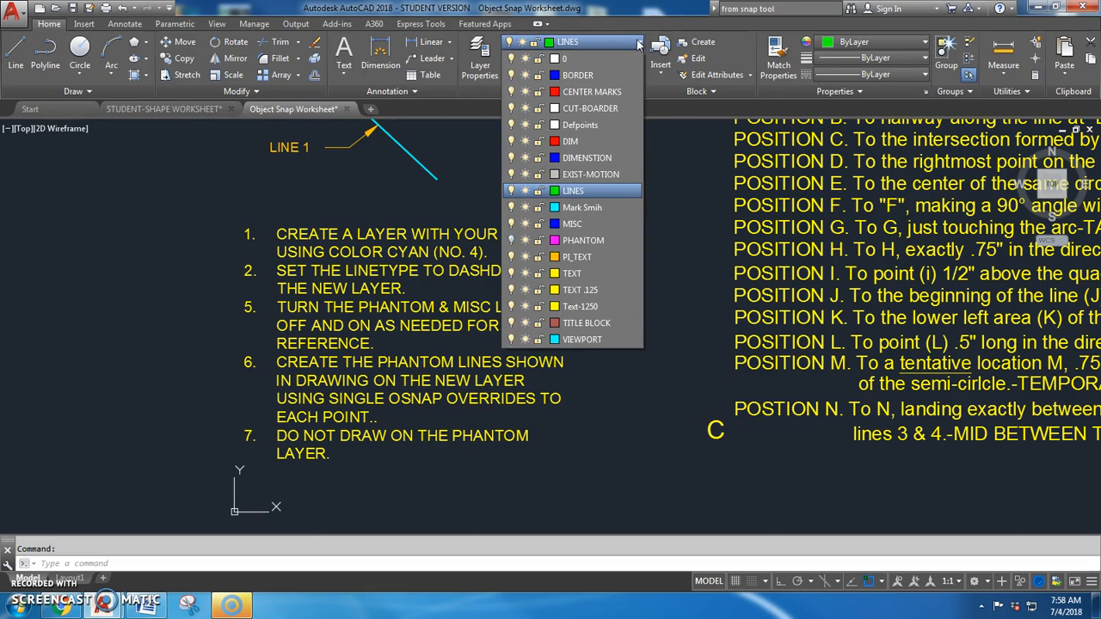
{"action": "left_click", "coordinate": [588, 207]}
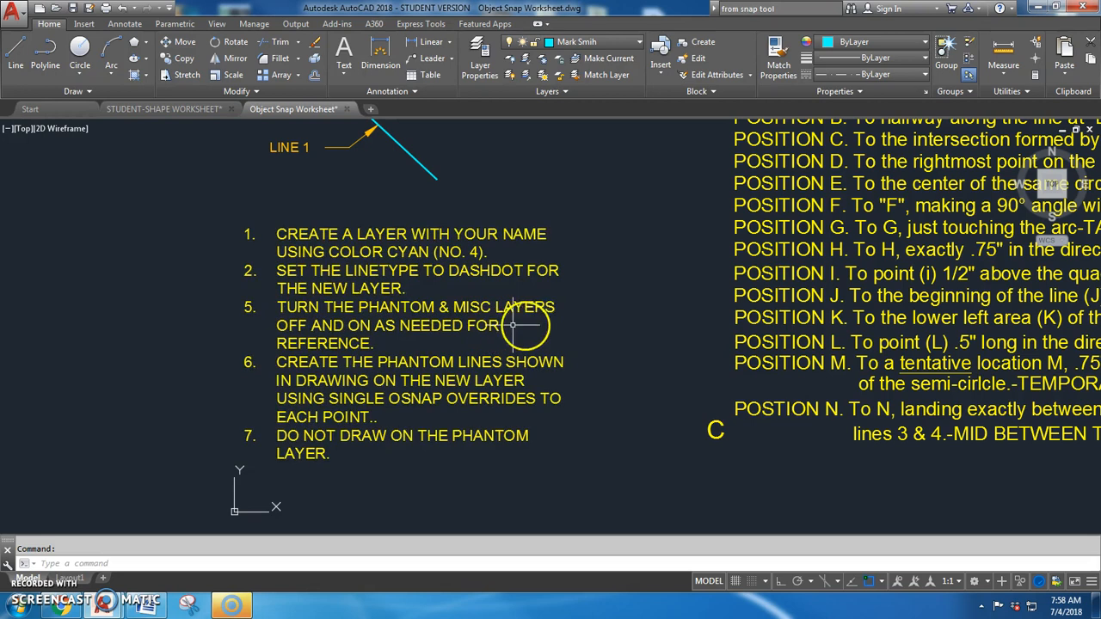
- Turn on the PHANTOM layer to display the reference path through the lettered positions
{"action": "scroll", "coordinate": [592, 247], "scroll_direction": "down", "scroll_amount": 5}
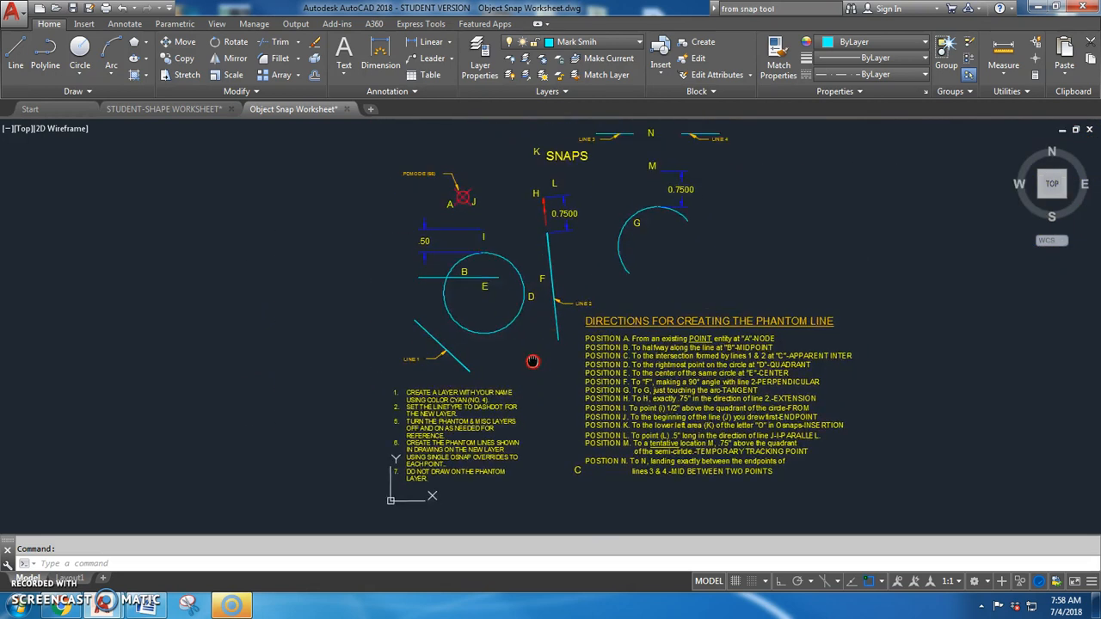
{"action": "left_click", "coordinate": [641, 43]}
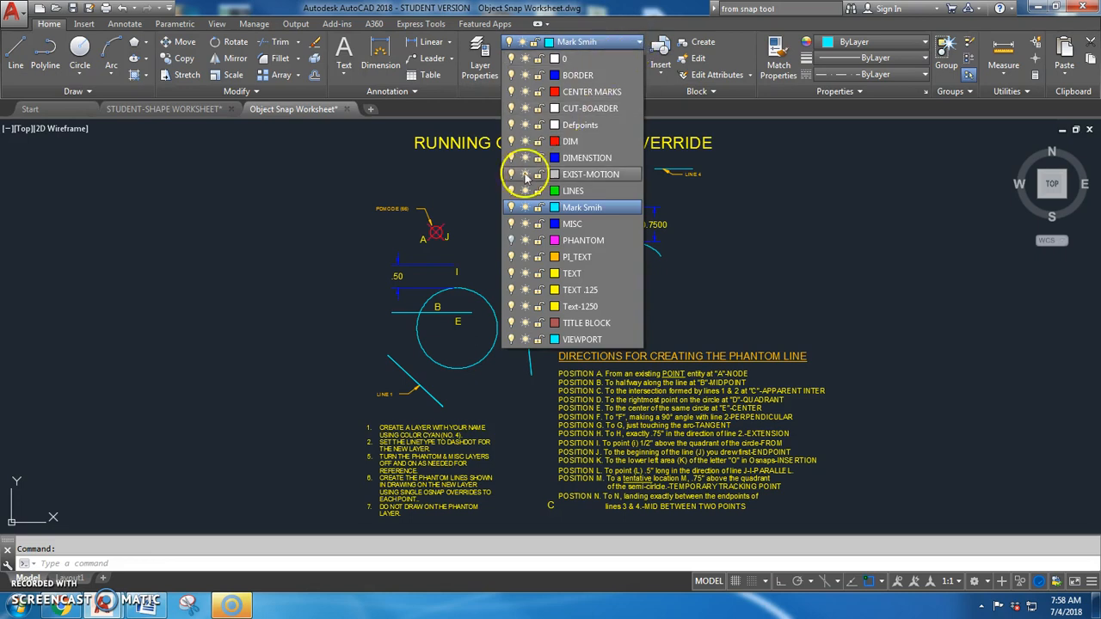
{"action": "left_click", "coordinate": [512, 241]}
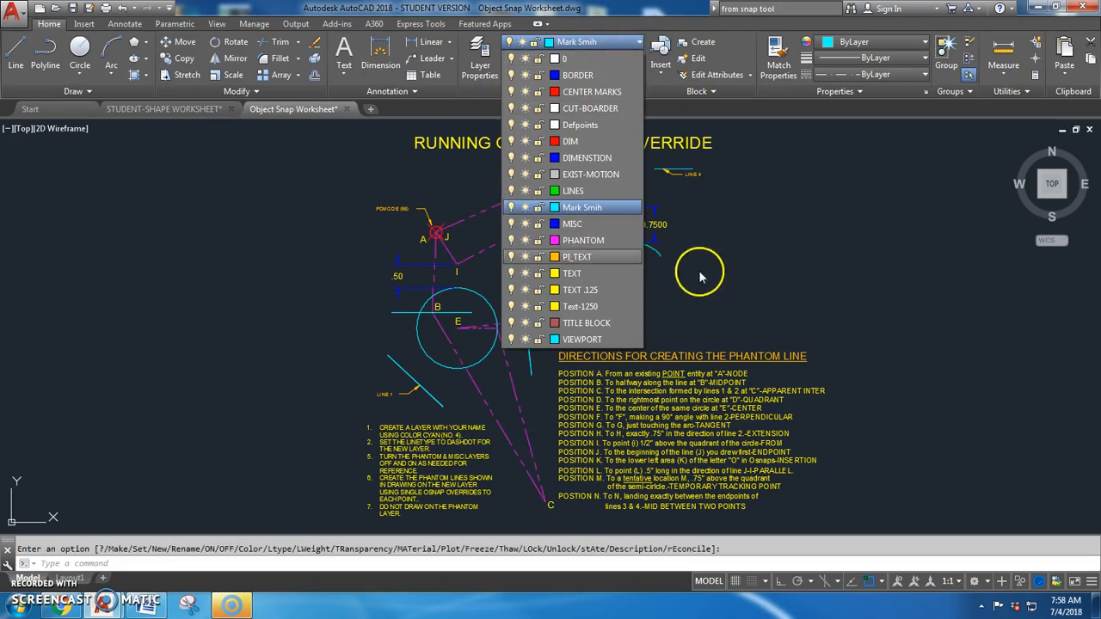
{"action": "left_click", "coordinate": [798, 276]}
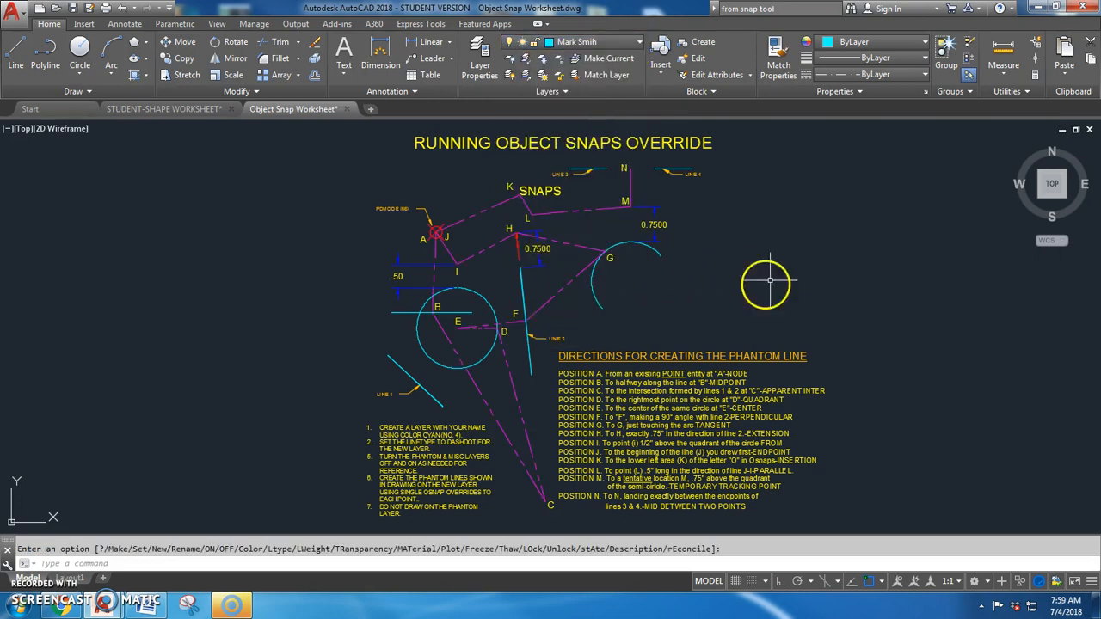
- Turn off the PHANTOM layer to hide the reference path
{"action": "middle_click_drag", "start_coordinate": [572, 321], "coordinate": [550, 291]}
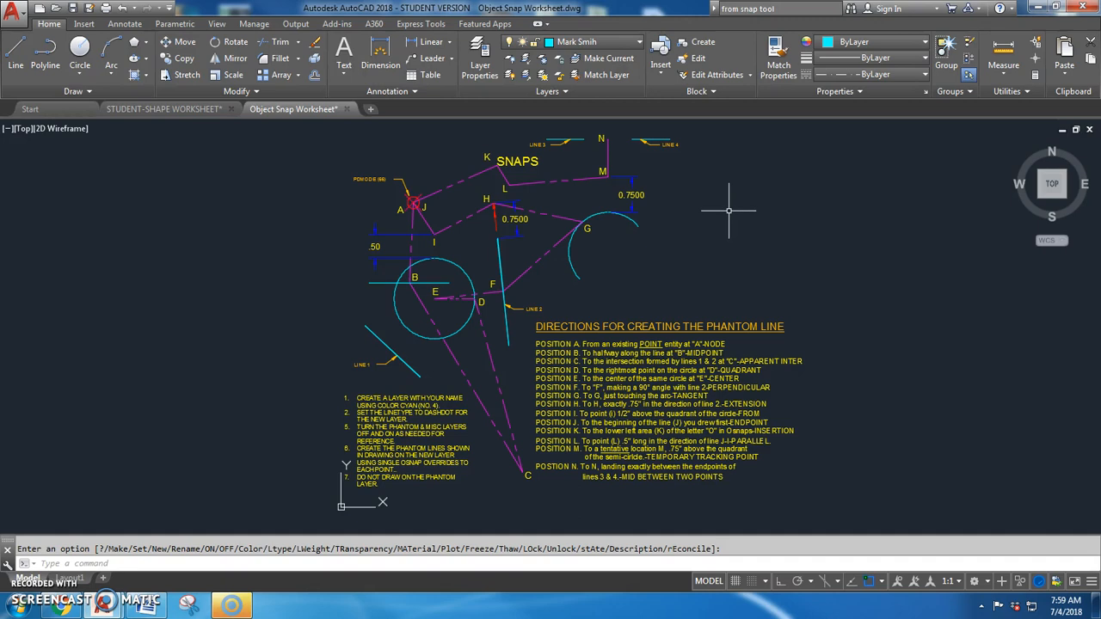
{"action": "left_click", "coordinate": [639, 45]}
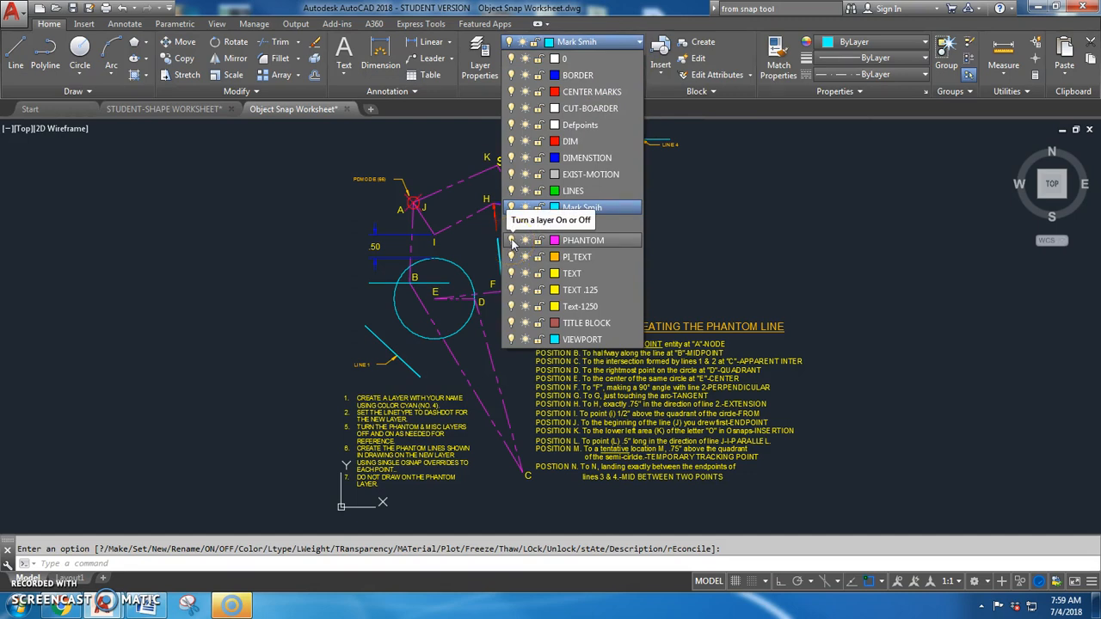
{"action": "left_click", "coordinate": [513, 242]}
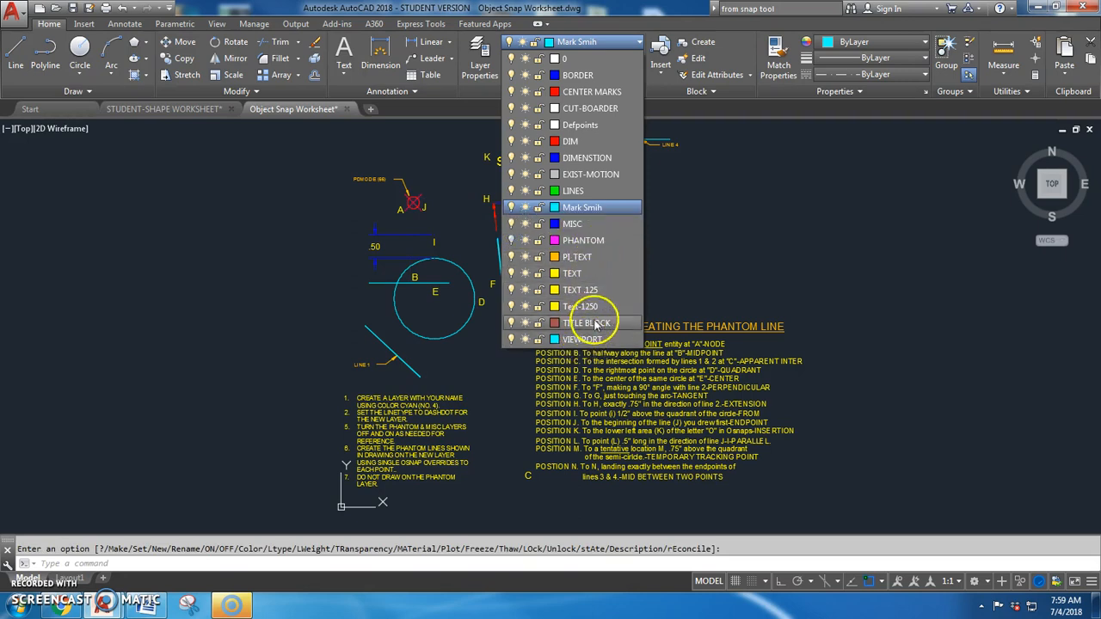
{"action": "left_click", "coordinate": [737, 261]}
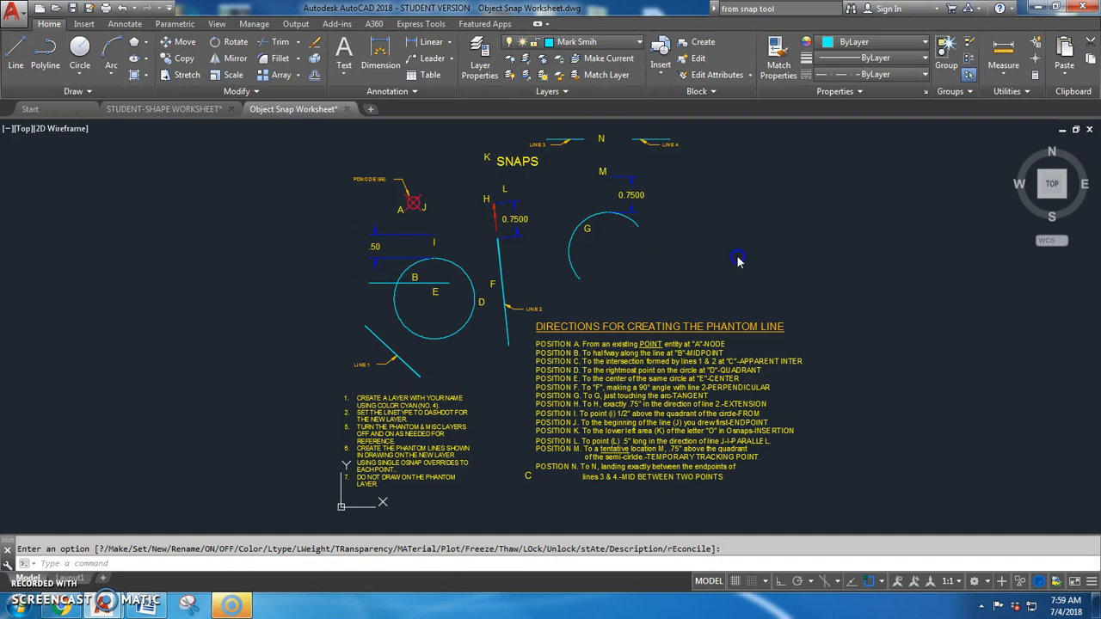
- Start a line at the existing point entity at position A using the Node snap override
{"action": "mouse_move", "coordinate": [711, 410]}
{"action": "middle_mouse_down"}
{"action": "mouse_move", "coordinate": [574, 342]}
{"action": "mouse_move", "coordinate": [528, 344]}
{"action": "middle_mouse_up"}
{"action": "scroll", "coordinate": [512, 326], "scroll_direction": "up", "scroll_amount": 2}
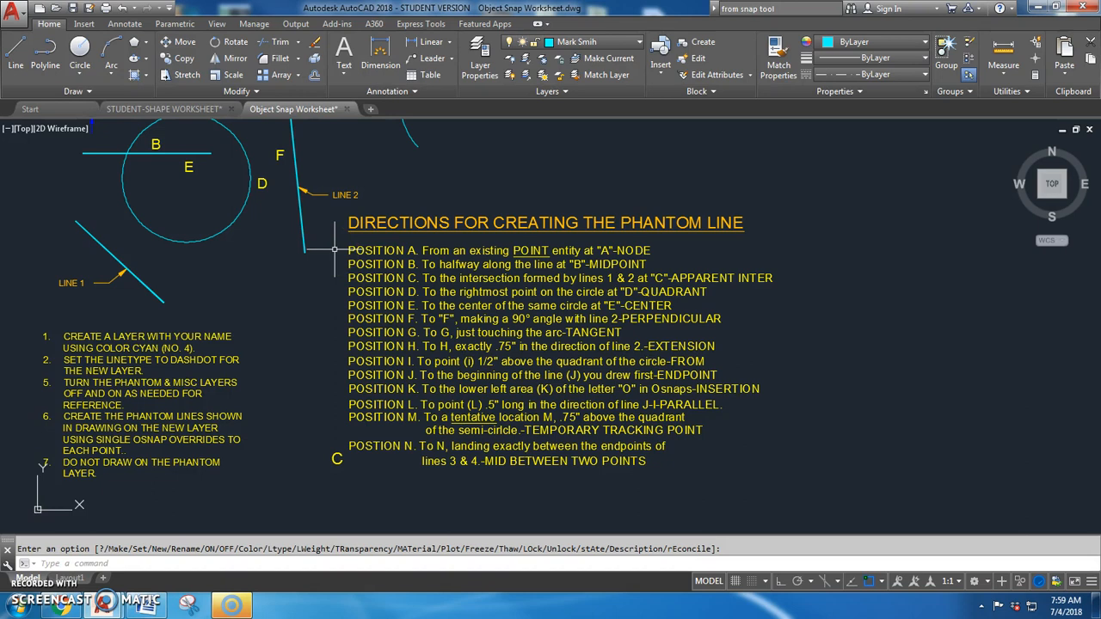
{"action": "middle_click_drag", "start_coordinate": [268, 259], "coordinate": [409, 424]}
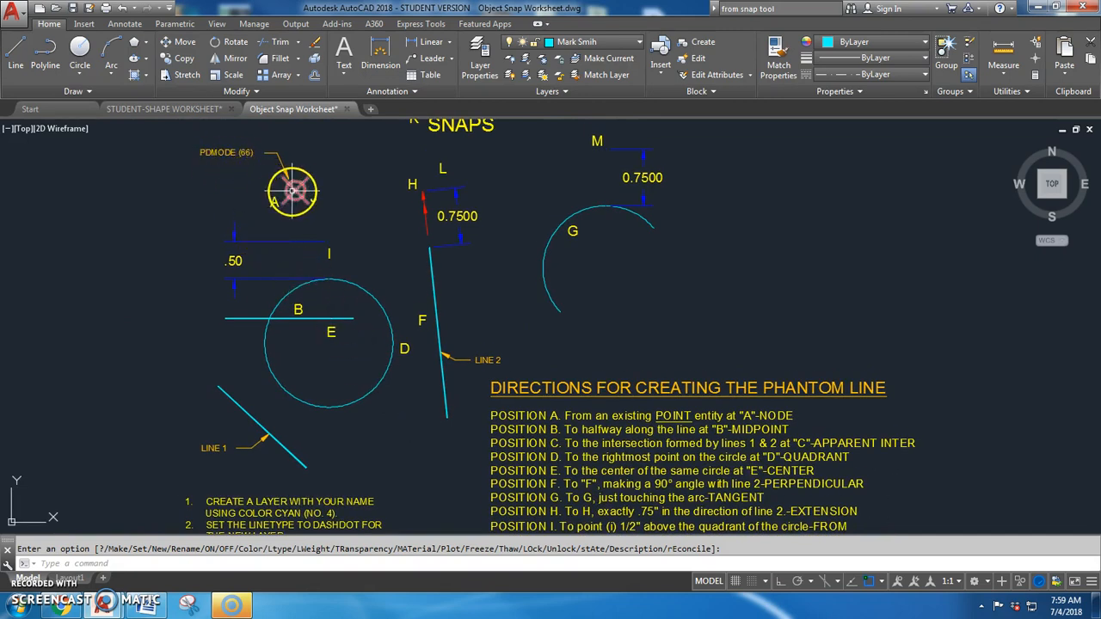
{"action": "left_click", "coordinate": [14, 50]}
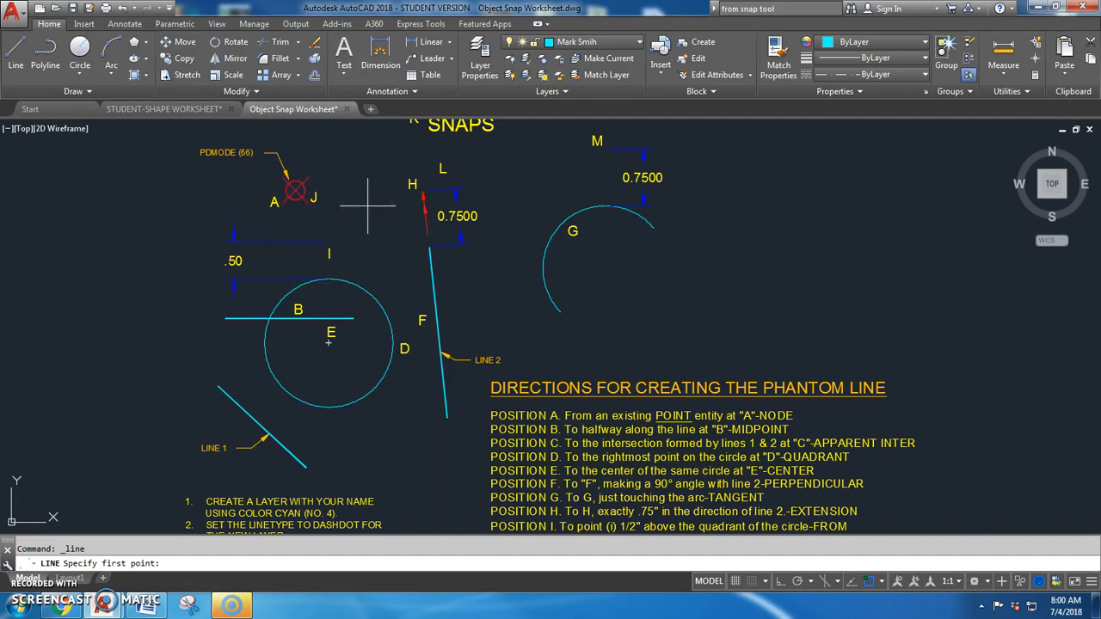
{"action": "right_click", "coordinate": [367, 207], "text": "shift"}
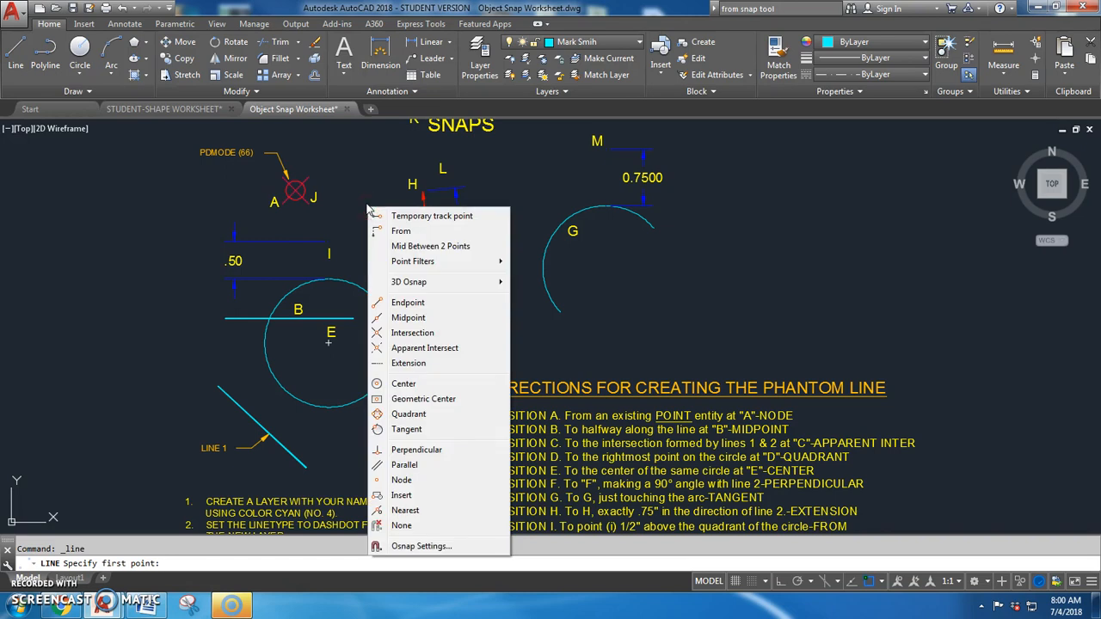
{"action": "left_click", "coordinate": [401, 482]}
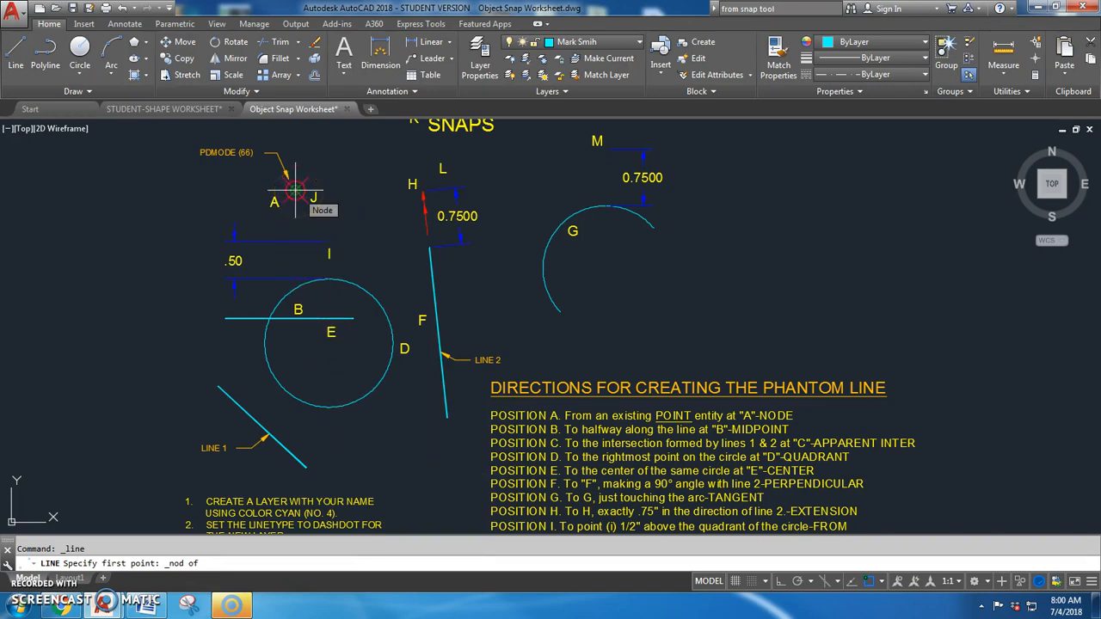
{"action": "left_click", "coordinate": [295, 191]}
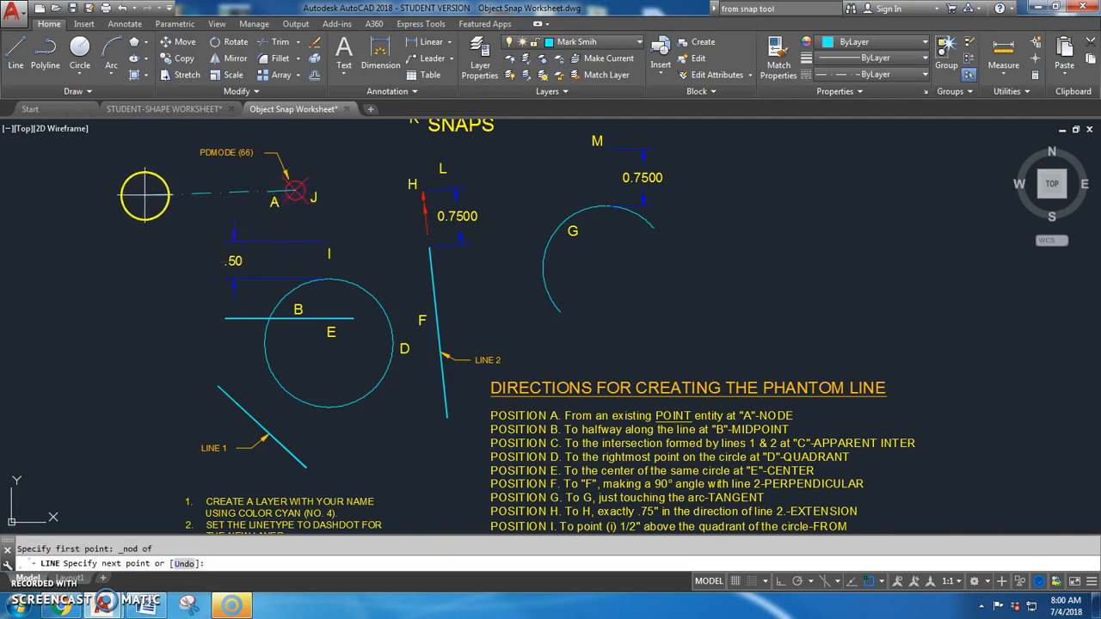
- Draw the line segment from A to the midpoint of the horizontal line at position B using the Midpoint snap override
{"action": "middle_click_drag", "start_coordinate": [416, 449], "coordinate": [387, 396]}
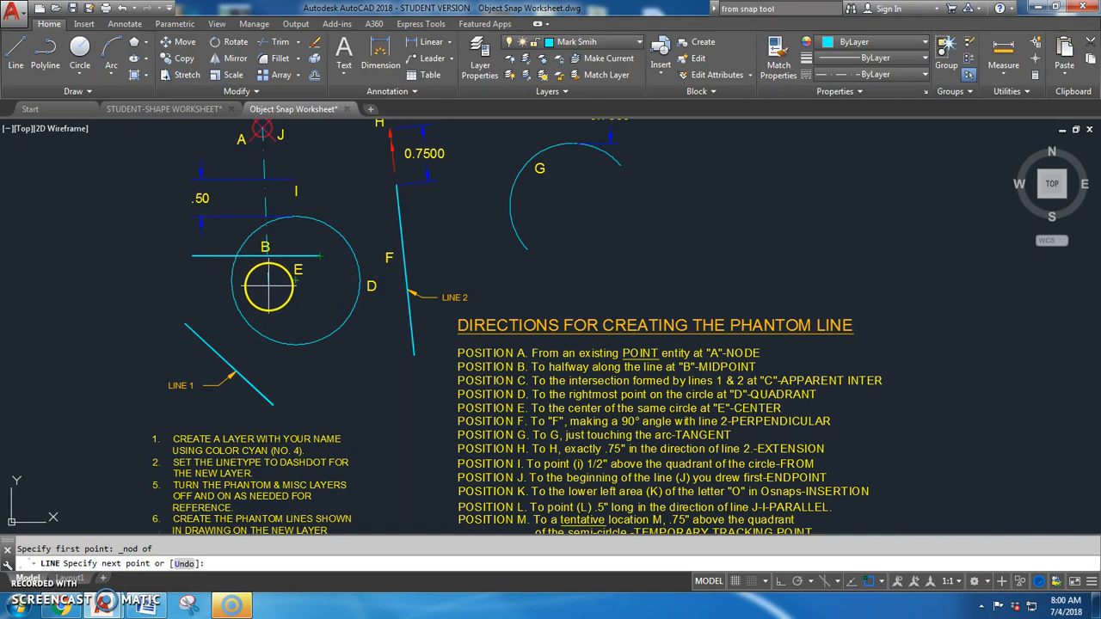
{"action": "right_click", "coordinate": [268, 287], "text": "shift"}
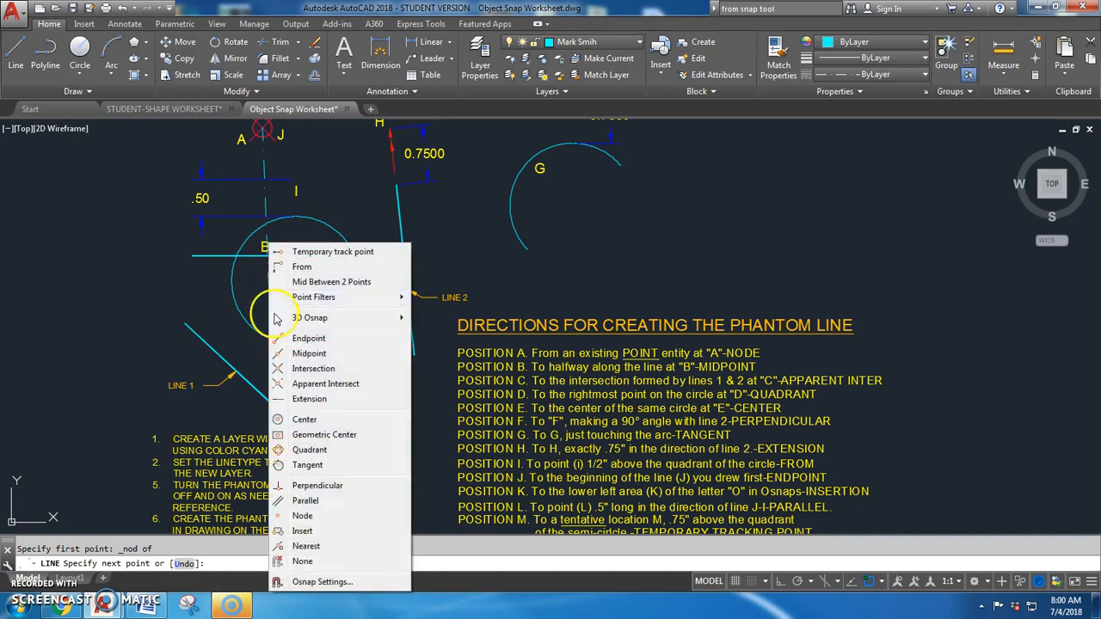
{"action": "left_click", "coordinate": [307, 353]}
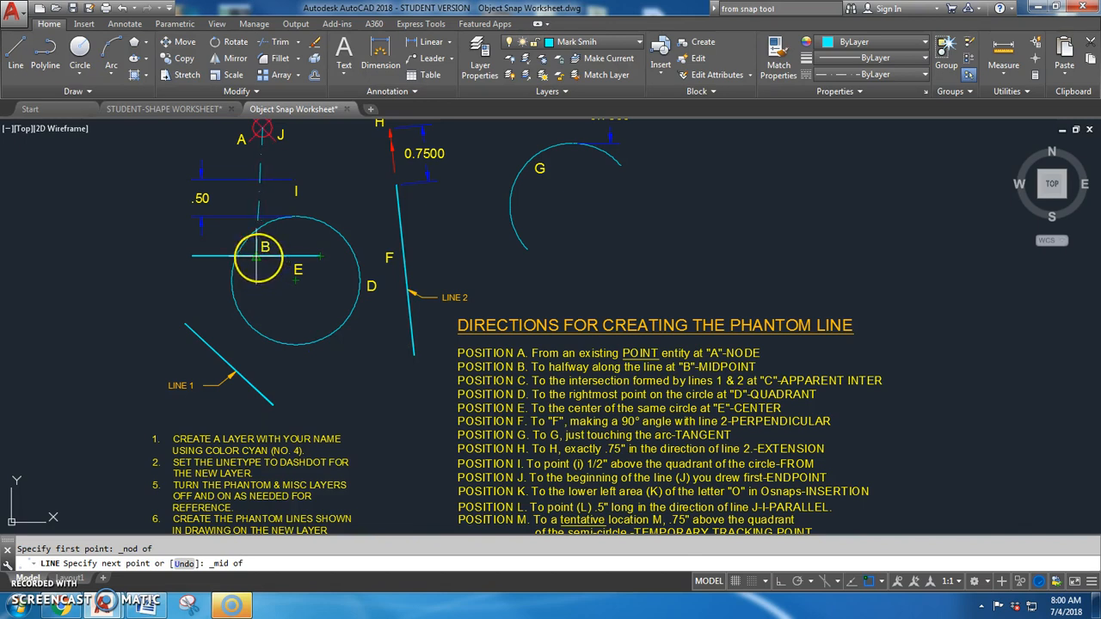
{"action": "left_click", "coordinate": [257, 256]}
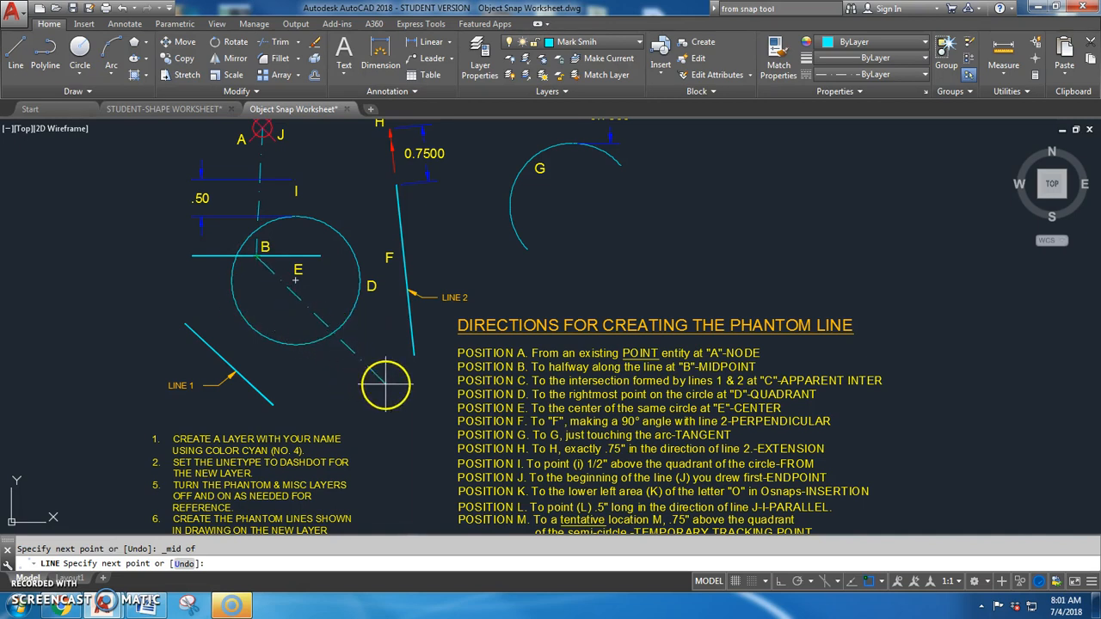
- Continue the line to position C, where lines 1 and 2 would meet, using the Apparent Intersect snap override
{"action": "mouse_move", "coordinate": [386, 387]}
{"action": "middle_mouse_down"}
{"action": "mouse_move", "coordinate": [364, 327]}
{"action": "mouse_move", "coordinate": [359, 263]}
{"action": "mouse_move", "coordinate": [363, 340]}
{"action": "middle_mouse_up"}
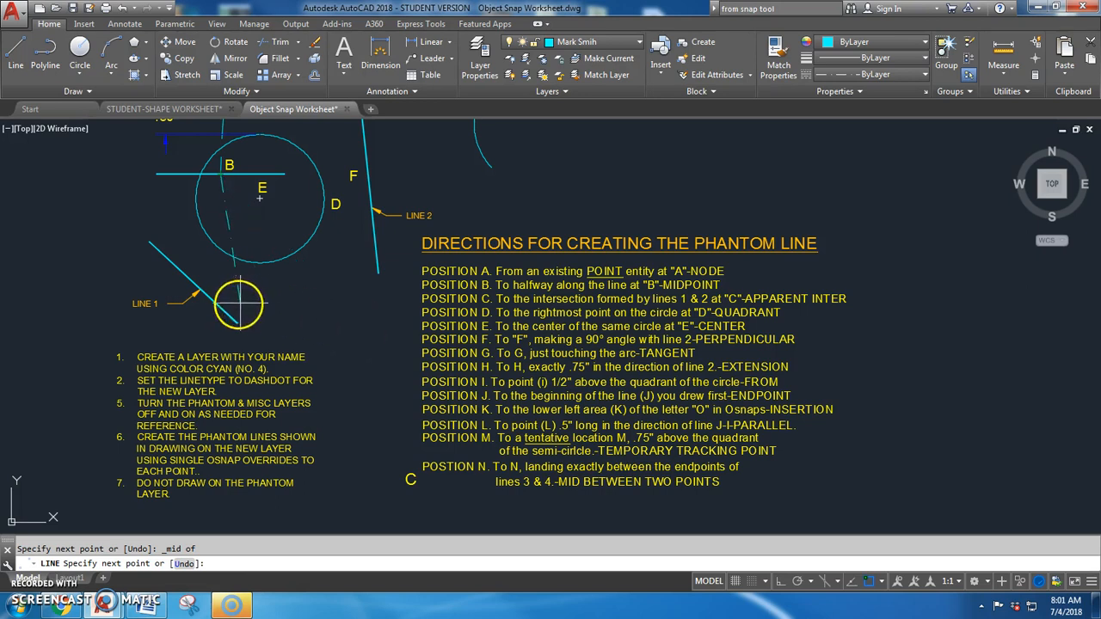
{"action": "right_click", "coordinate": [338, 290], "text": "shift"}
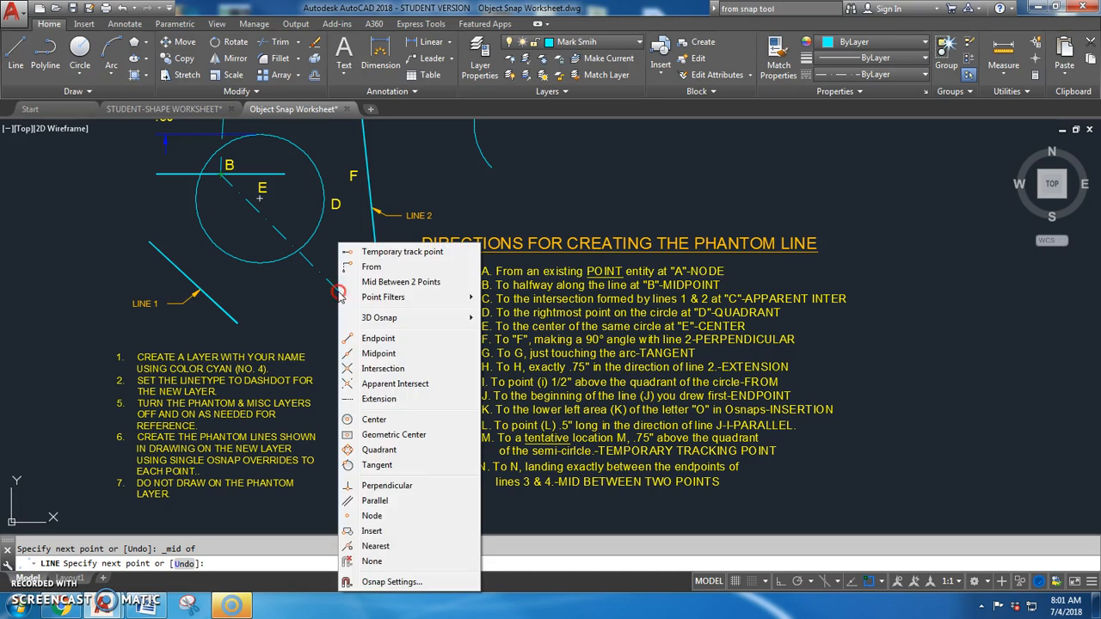
{"action": "left_click", "coordinate": [372, 386]}
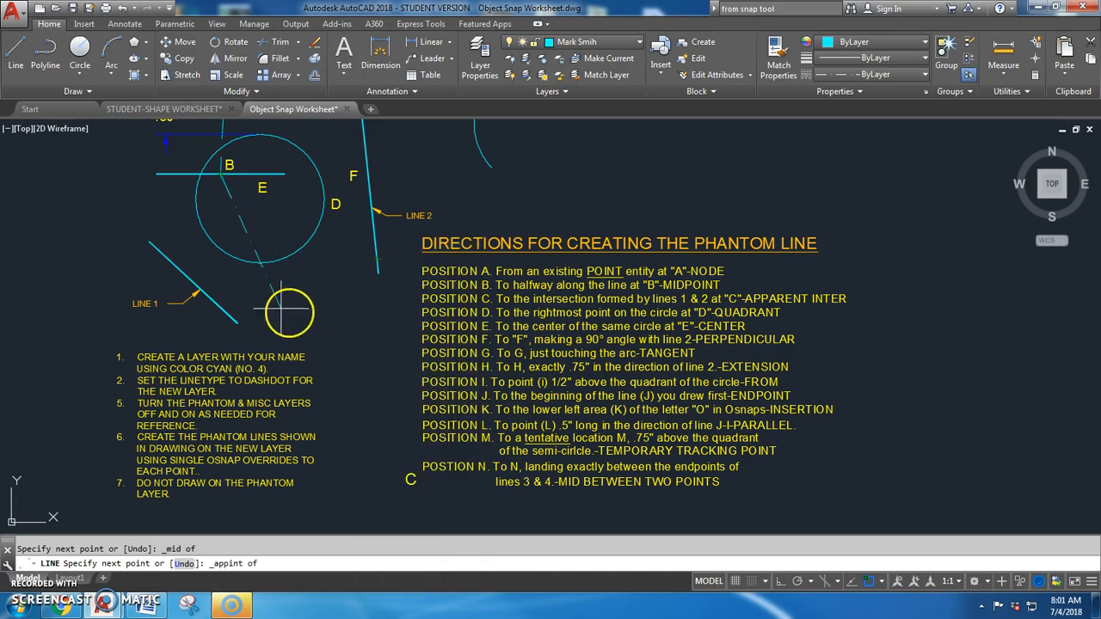
{"action": "left_click", "coordinate": [221, 307]}
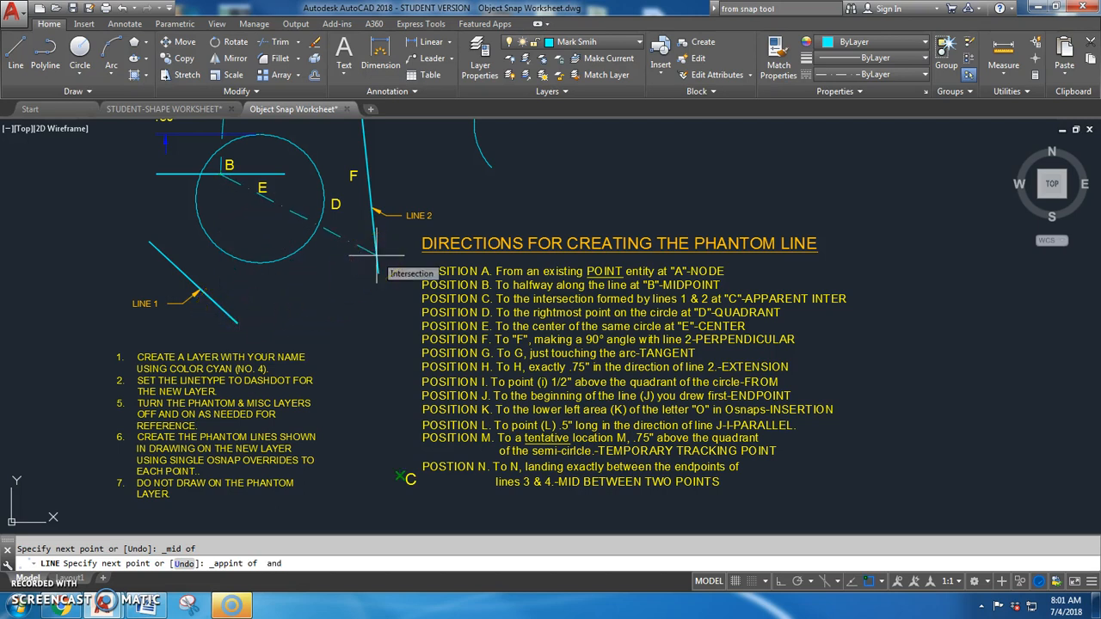
{"action": "left_click", "coordinate": [376, 254]}
{"action": "left_click", "coordinate": [375, 256]}
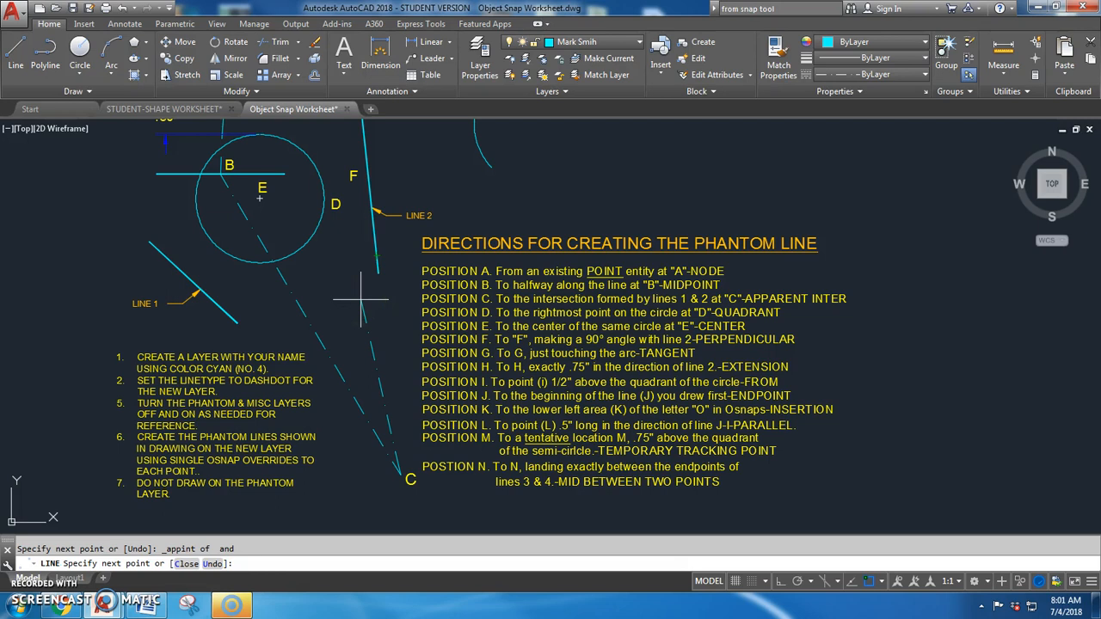
- Continue the line to the circle's rightmost point at position D using the Quadrant snap override
{"action": "right_click", "coordinate": [361, 301], "text": "shift"}
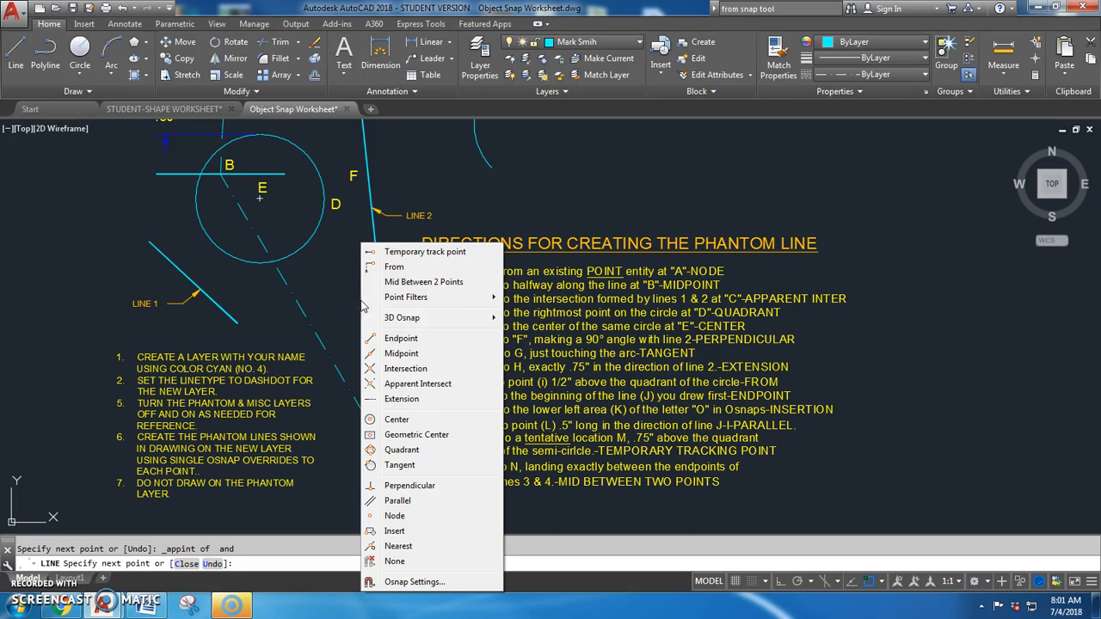
{"action": "left_click", "coordinate": [400, 450]}
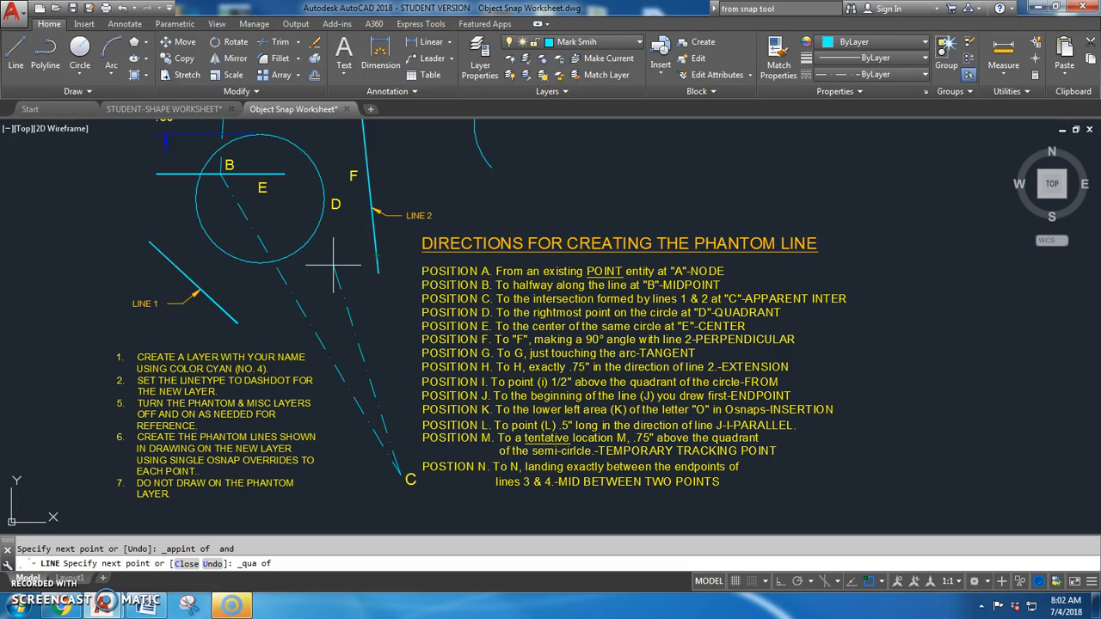
{"action": "left_click", "coordinate": [323, 201]}
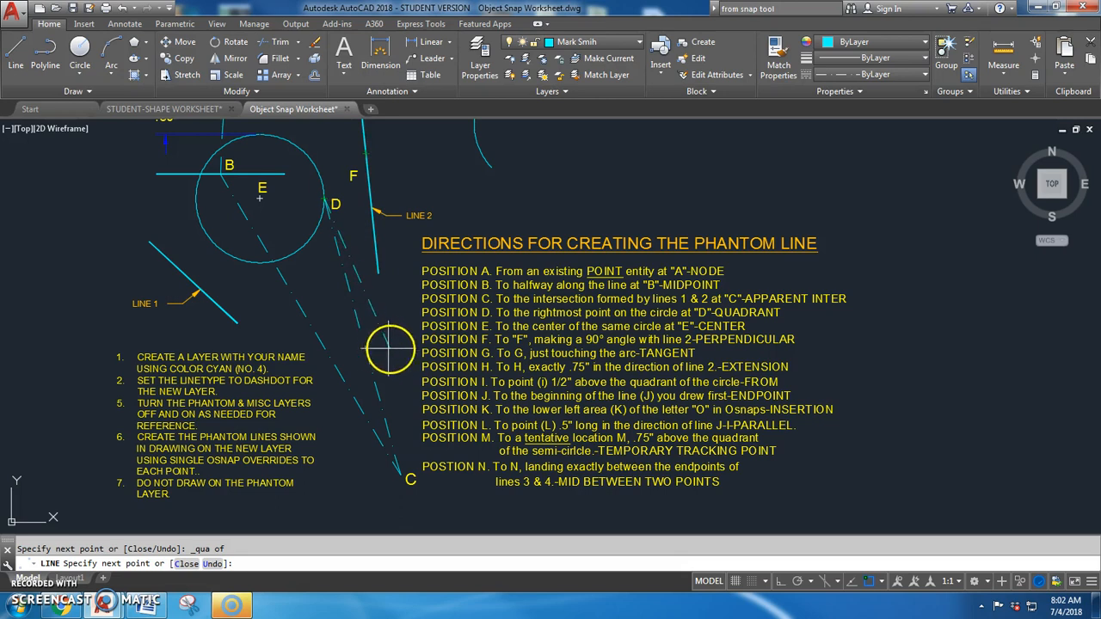
- Continue the line to the center of the same circle at position E using the Center snap override
{"action": "middle_click_drag", "start_coordinate": [392, 345], "coordinate": [365, 335]}
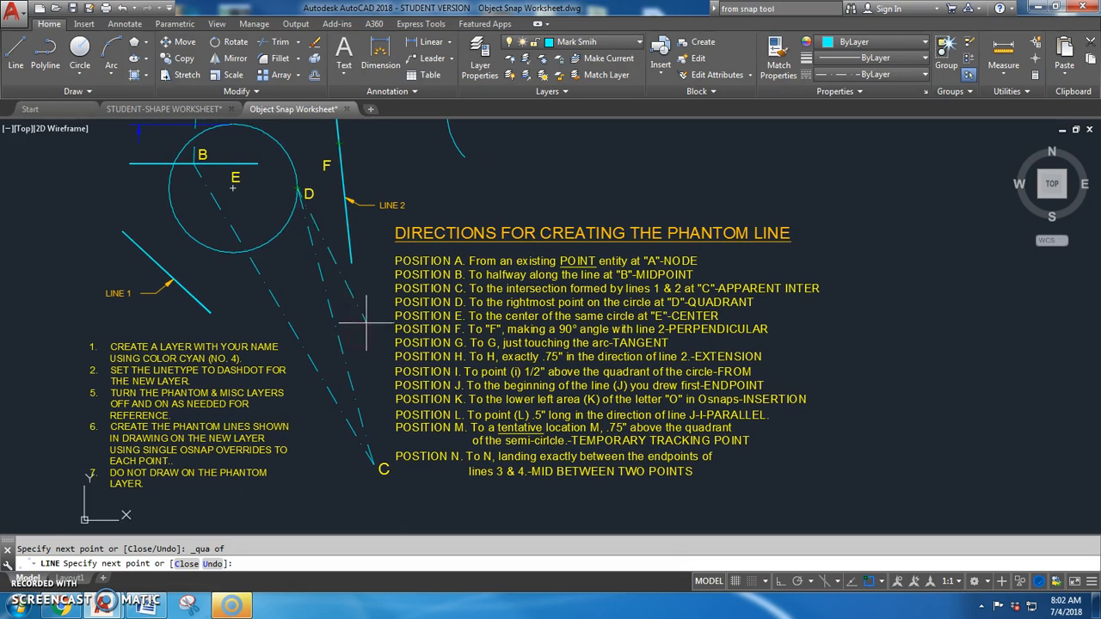
{"action": "middle_click_drag", "start_coordinate": [368, 316], "coordinate": [364, 341]}
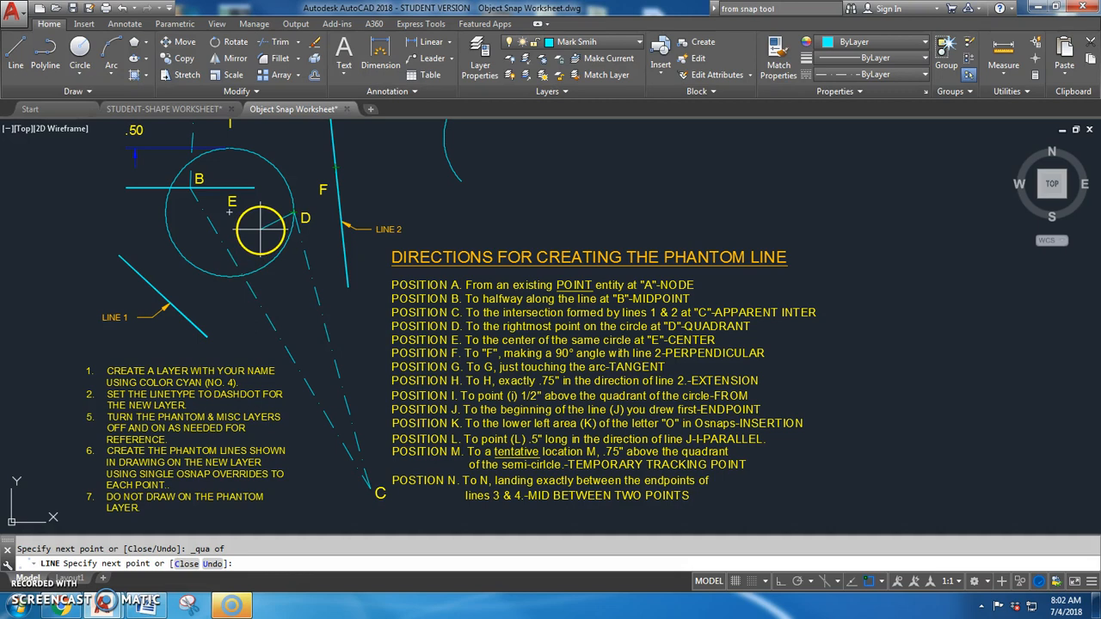
{"action": "right_click", "coordinate": [259, 230], "text": "shift"}
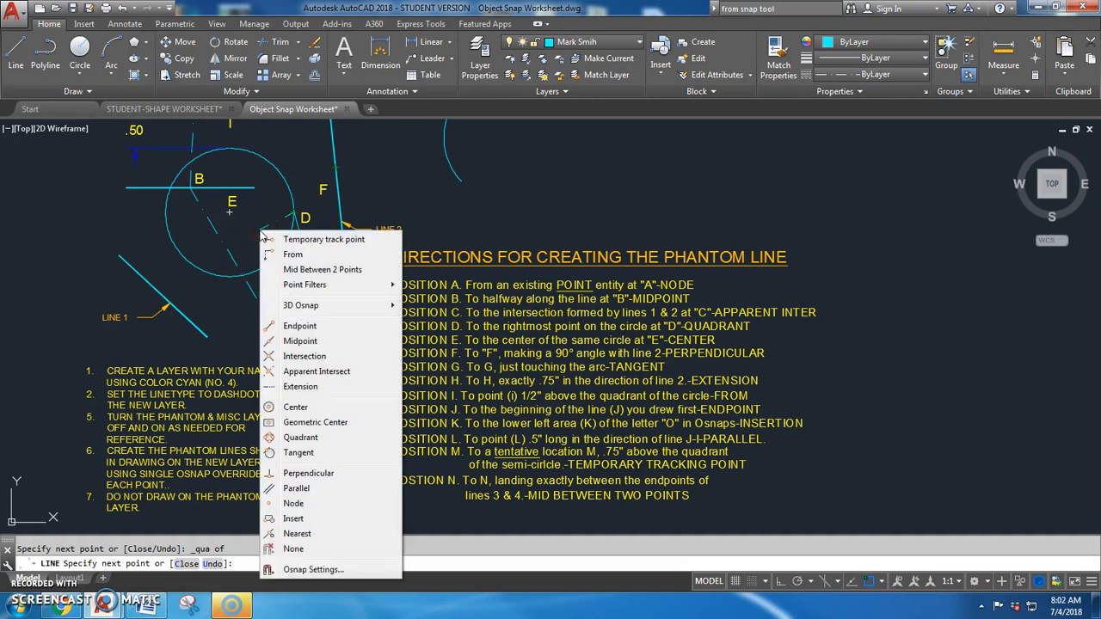
{"action": "left_click", "coordinate": [295, 407]}
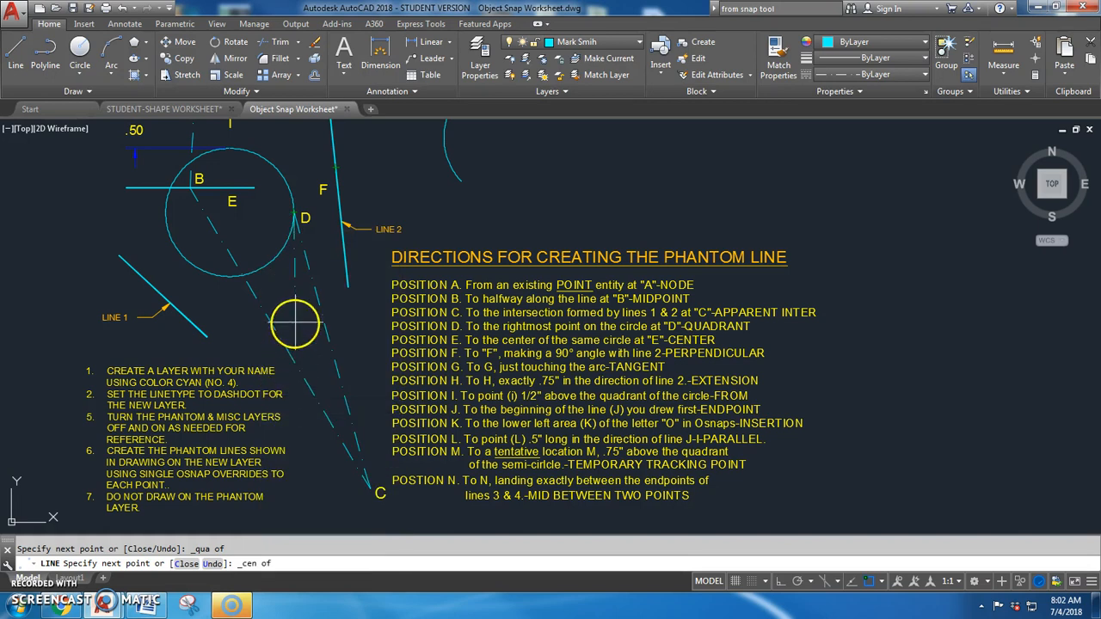
{"action": "left_click", "coordinate": [274, 257]}
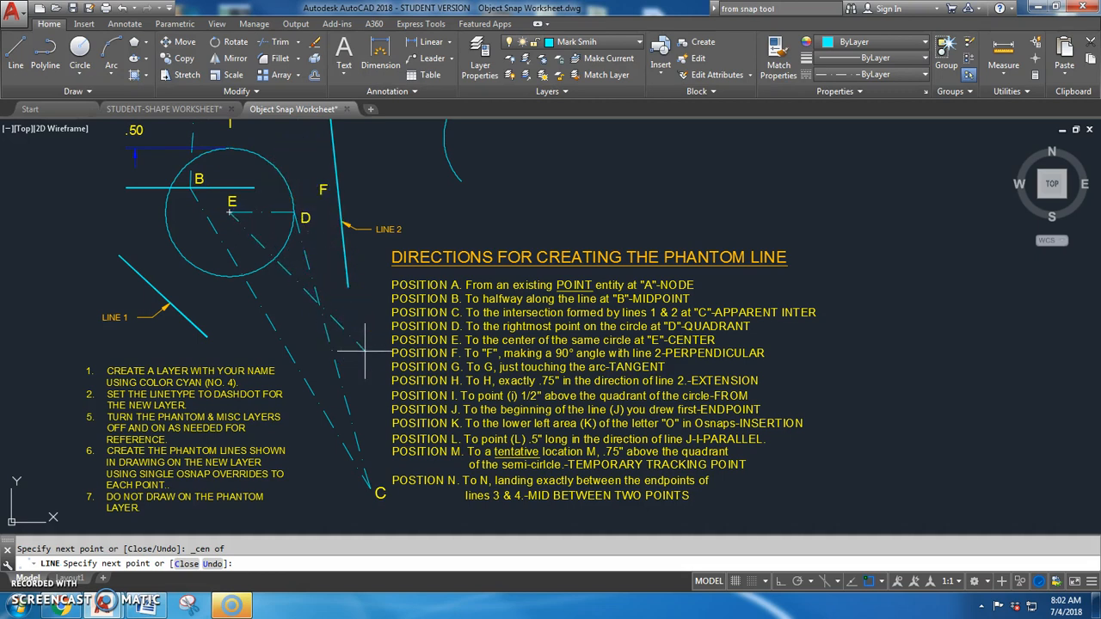
- Continue the line to position F at a 90° angle to line 2 using the Perpendicular snap override
{"action": "right_click", "coordinate": [367, 176], "text": "shift"}
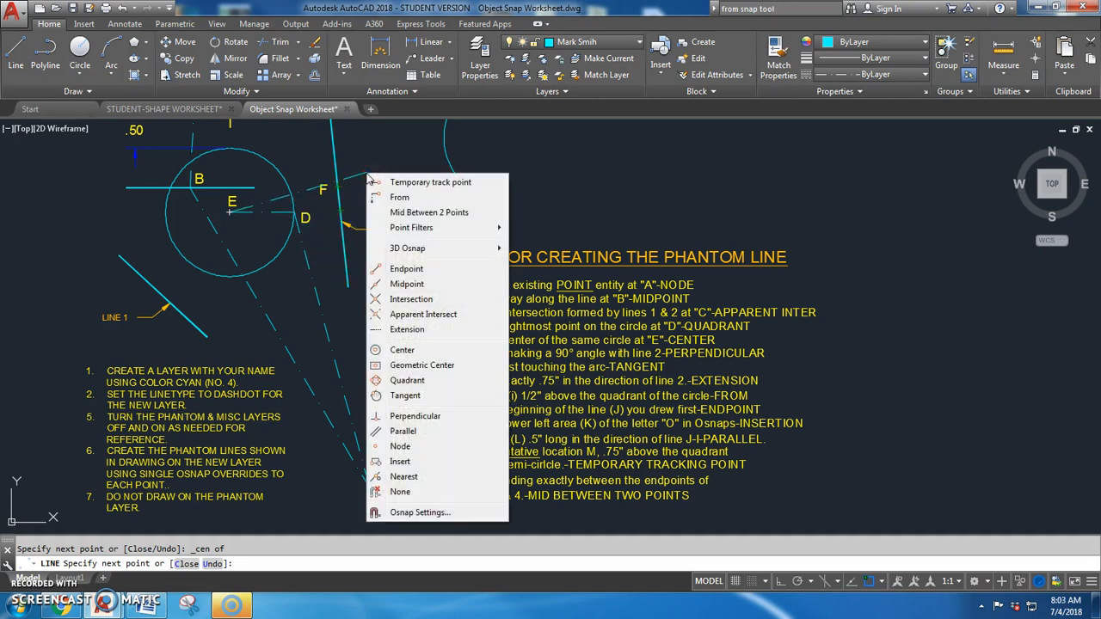
{"action": "left_click", "coordinate": [414, 416]}
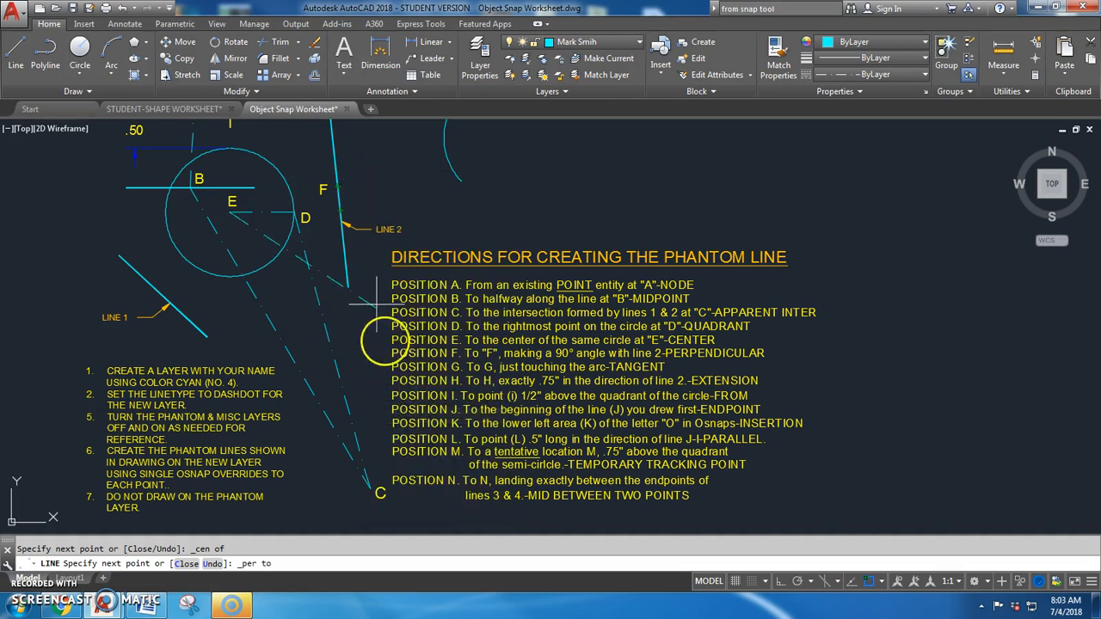
{"action": "left_click", "coordinate": [340, 201]}
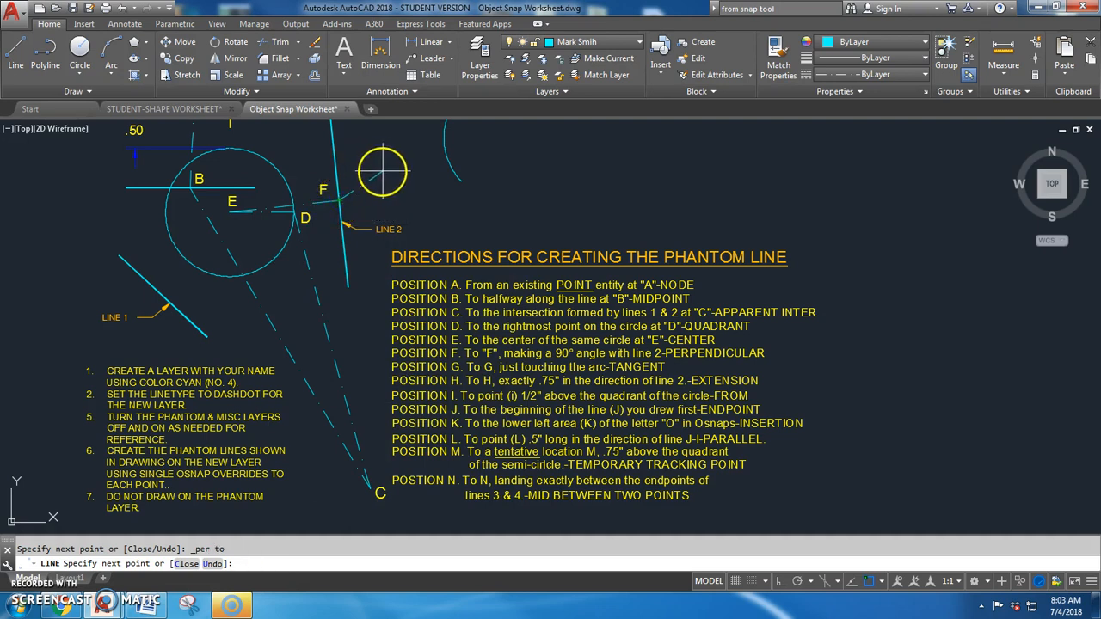
- Continue the line to touch the arc at position G using the Tangent snap override
{"action": "mouse_move", "coordinate": [381, 177]}
{"action": "middle_mouse_down"}
{"action": "mouse_move", "coordinate": [352, 293]}
{"action": "mouse_move", "coordinate": [354, 232]}
{"action": "middle_mouse_up"}
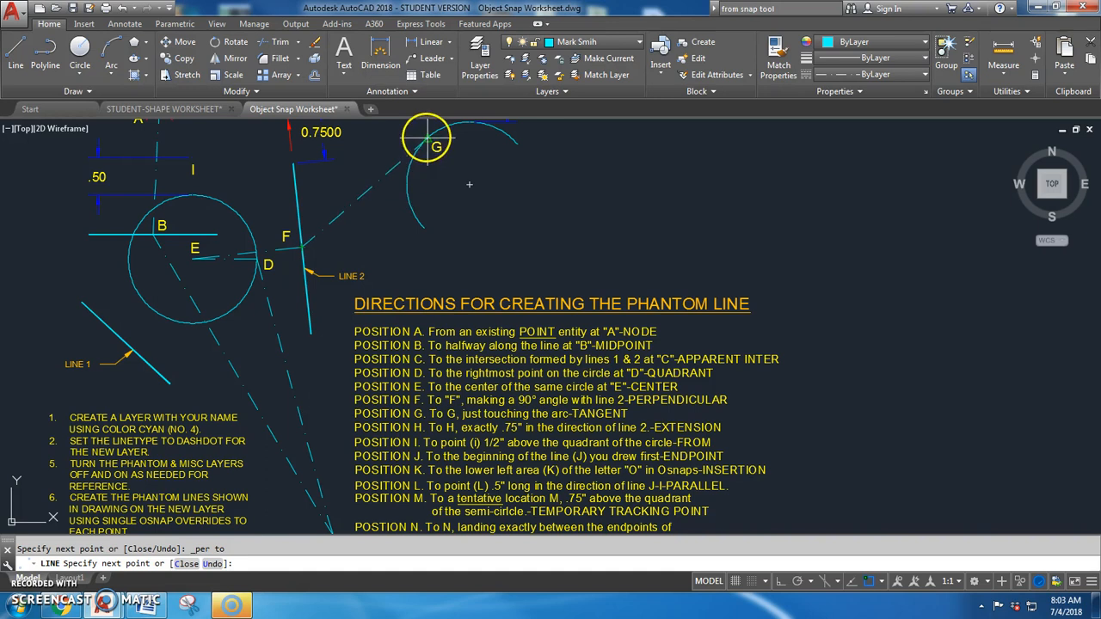
{"action": "right_click", "coordinate": [393, 141], "text": "shift"}
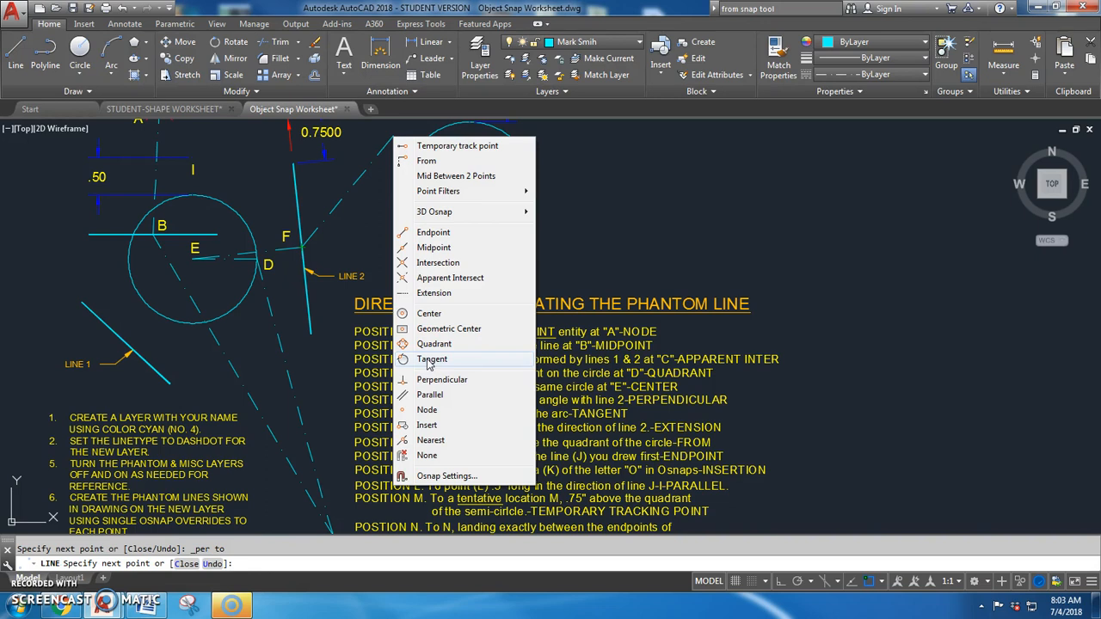
{"action": "left_click", "coordinate": [428, 361]}
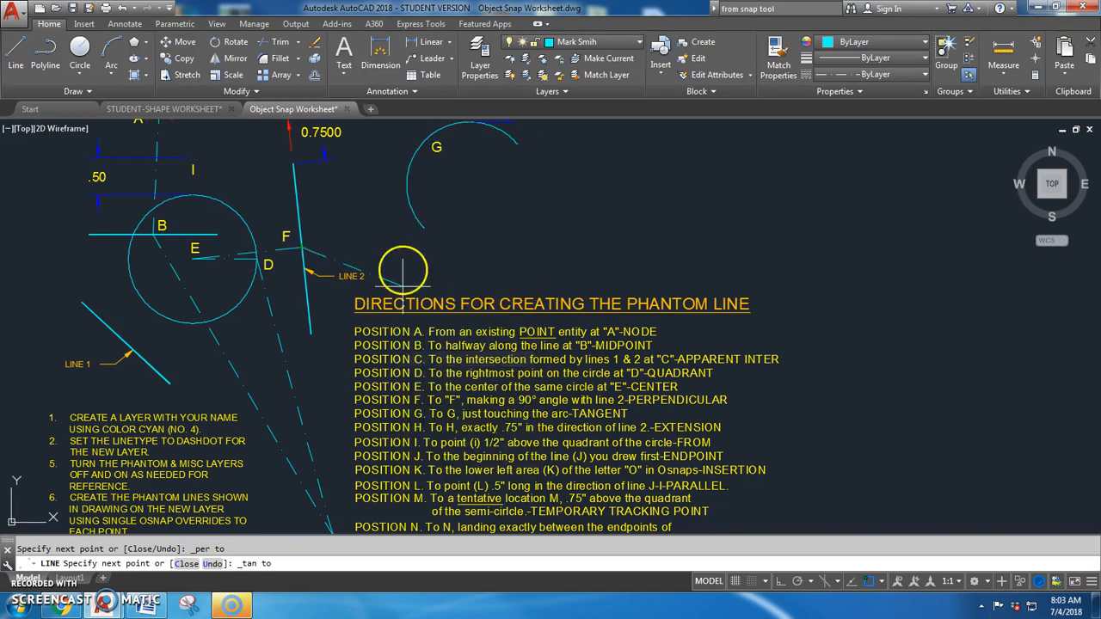
{"action": "left_click", "coordinate": [428, 138]}
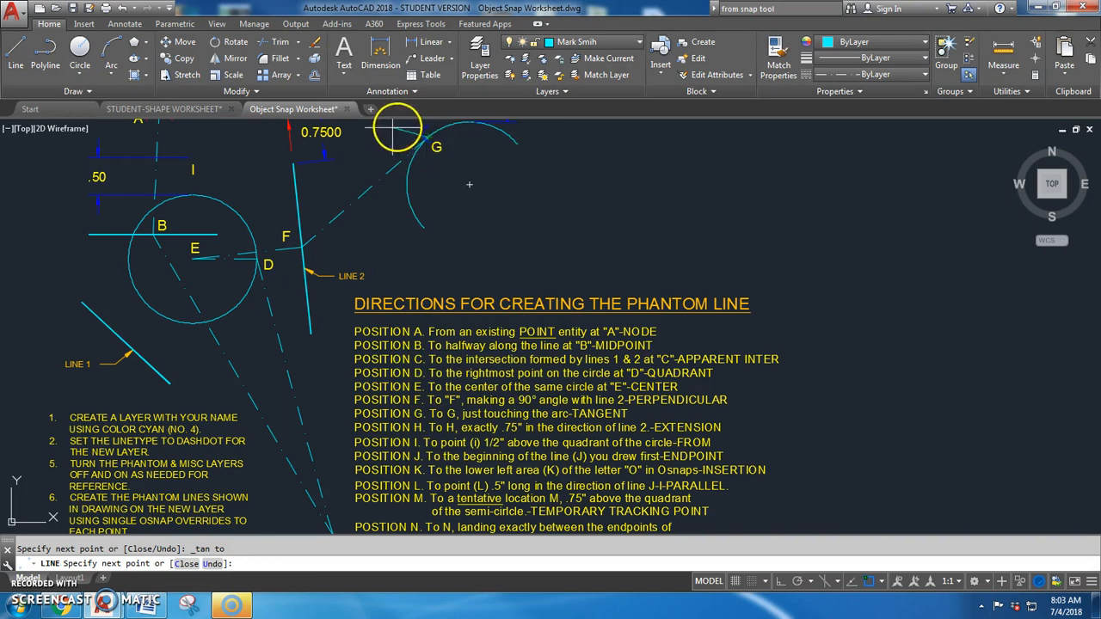
- Continue the line to position H, .75 beyond the upper end of line 2, using the Extension snap override
{"action": "middle_click_drag", "start_coordinate": [469, 185], "coordinate": [496, 238]}
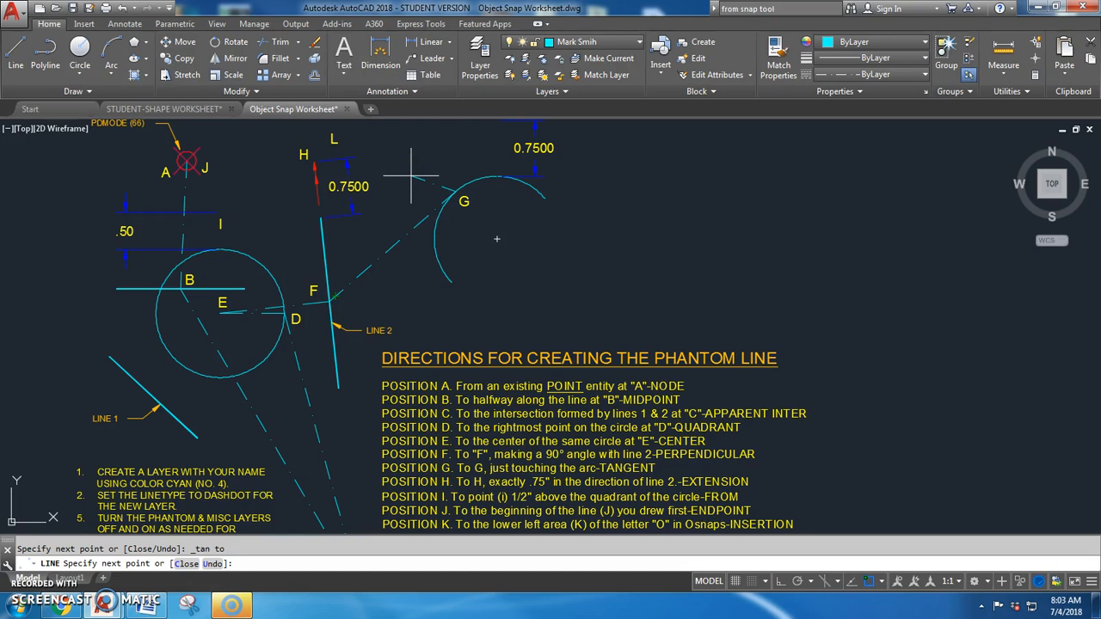
{"action": "middle_click_drag", "start_coordinate": [411, 176], "coordinate": [392, 64]}
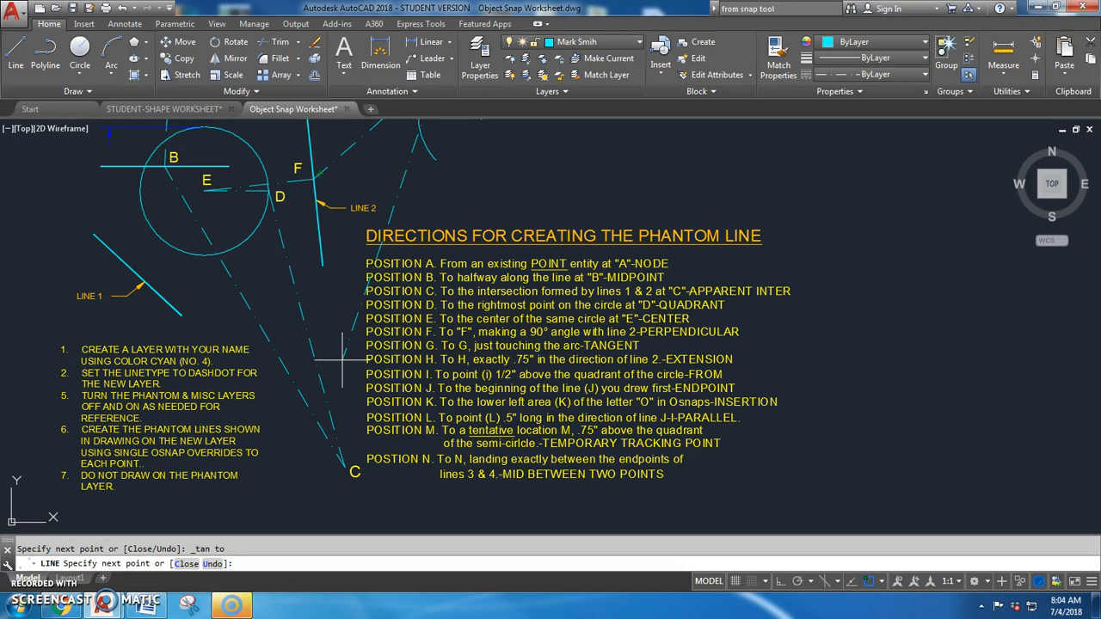
{"action": "mouse_move", "coordinate": [342, 319]}
{"action": "middle_mouse_down"}
{"action": "mouse_move", "coordinate": [322, 362]}
{"action": "mouse_move", "coordinate": [343, 426]}
{"action": "middle_mouse_up"}
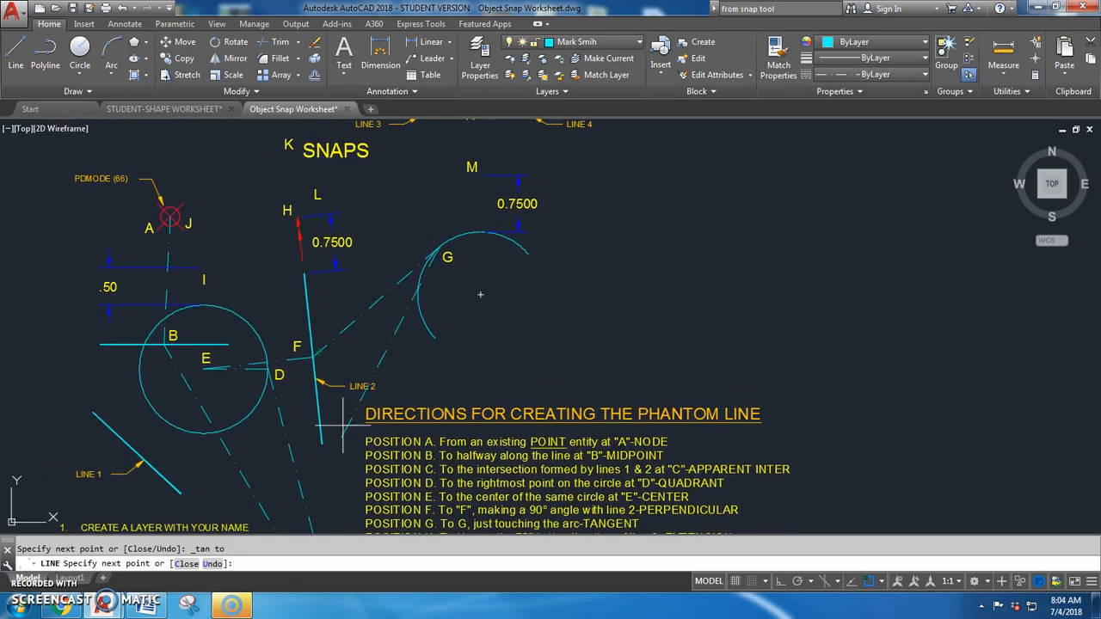
{"action": "middle_click_drag", "start_coordinate": [341, 307], "coordinate": [356, 362]}
{"action": "scroll", "coordinate": [336, 327], "scroll_direction": "up", "scroll_amount": 3}
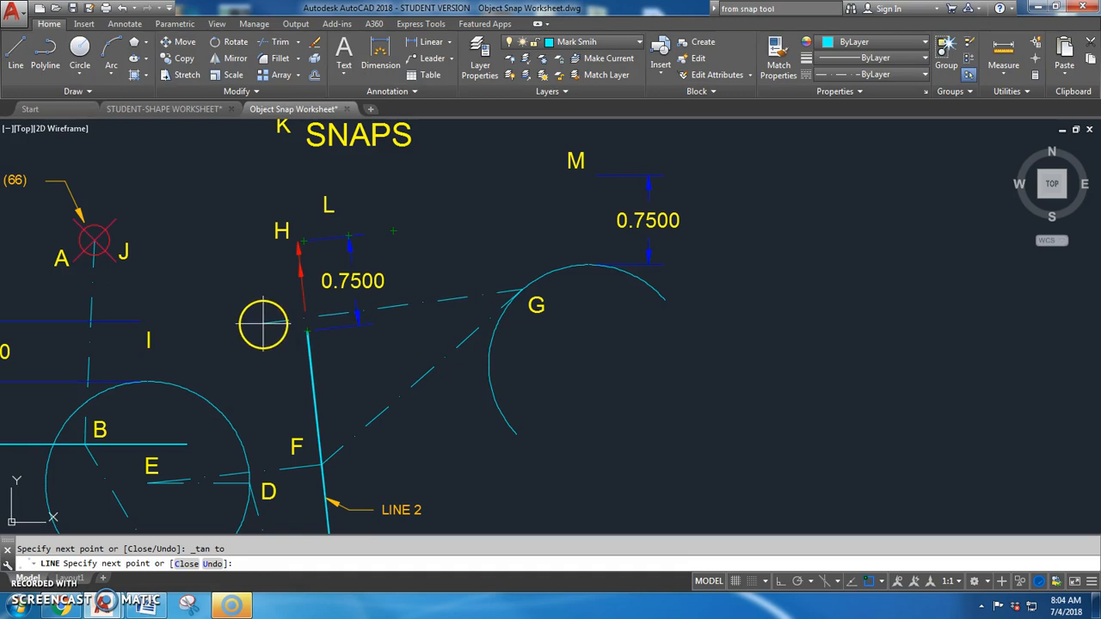
{"action": "right_click", "coordinate": [263, 324], "text": "shift"}
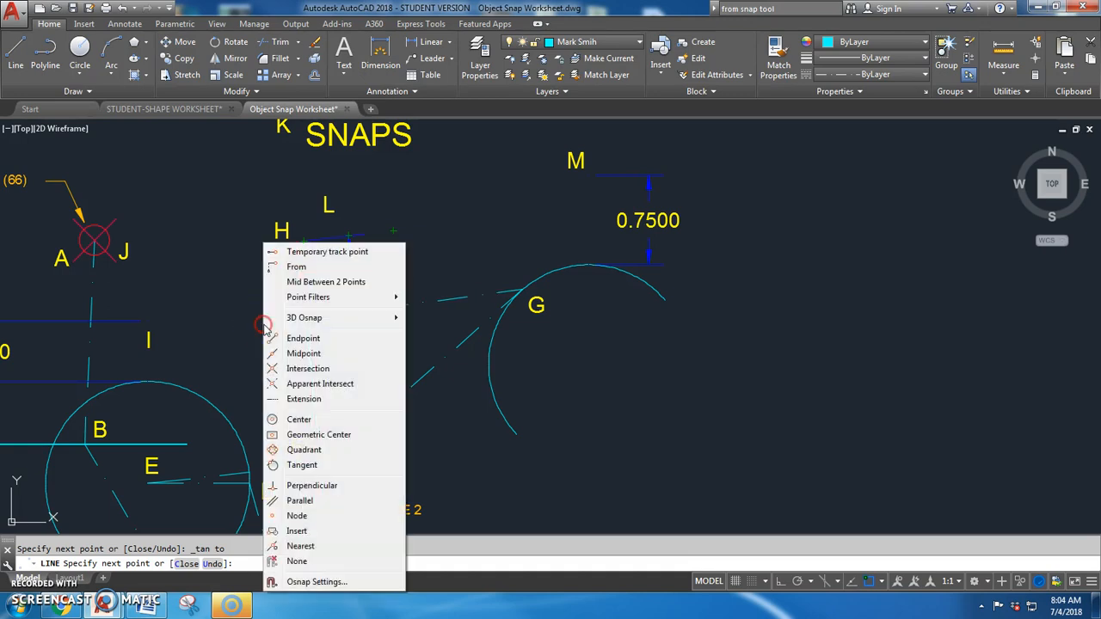
{"action": "left_click", "coordinate": [301, 399]}
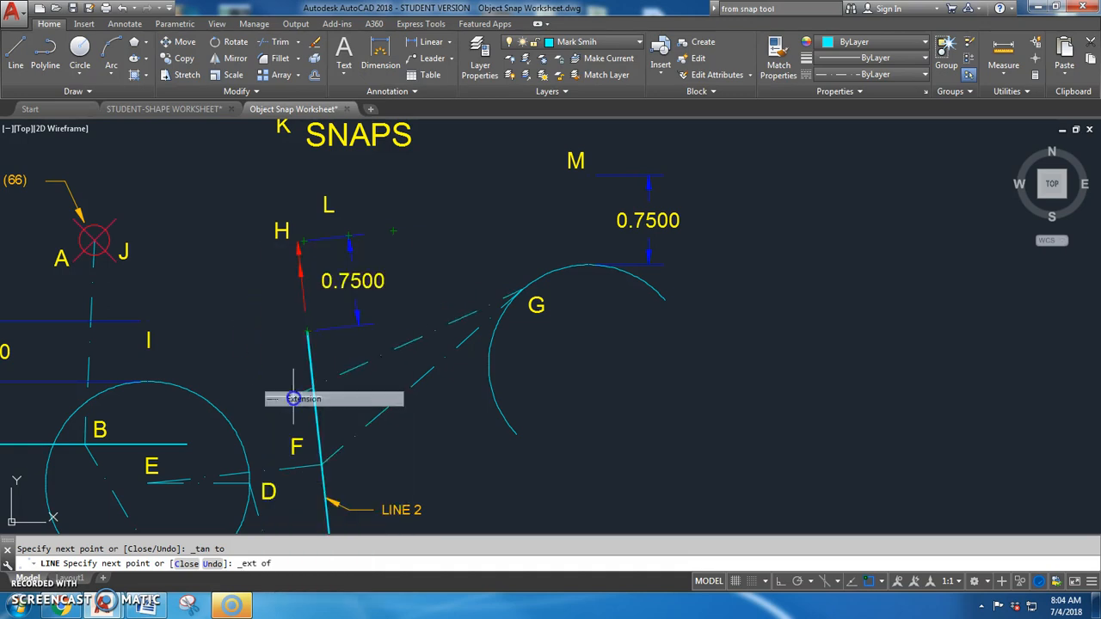
{"action": "right_click", "coordinate": [283, 325], "text": "shift"}
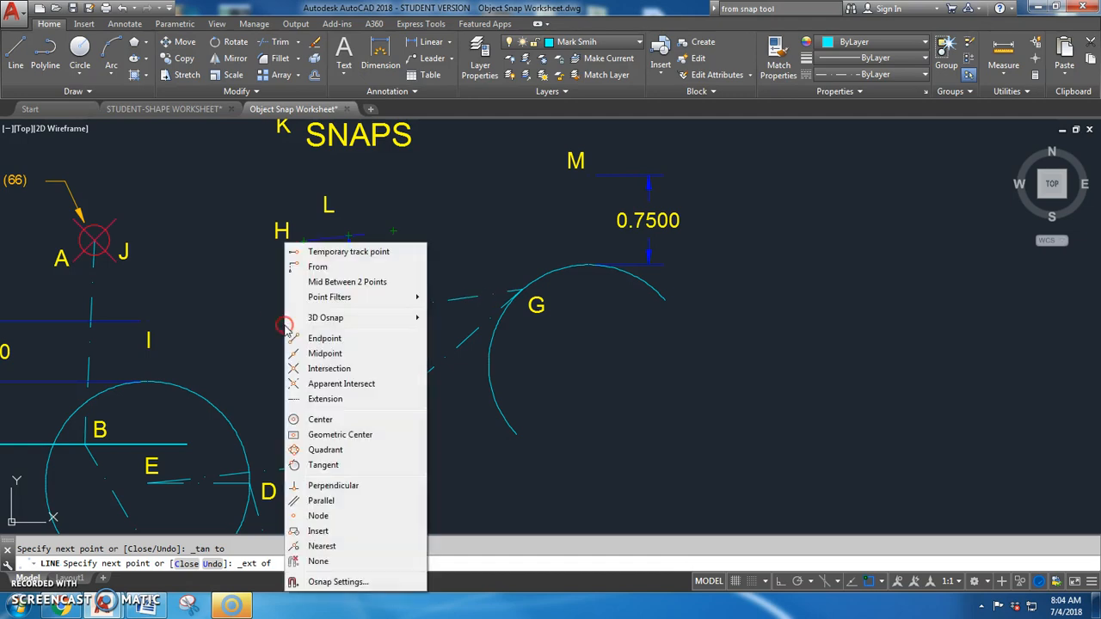
{"action": "left_click", "coordinate": [325, 399]}
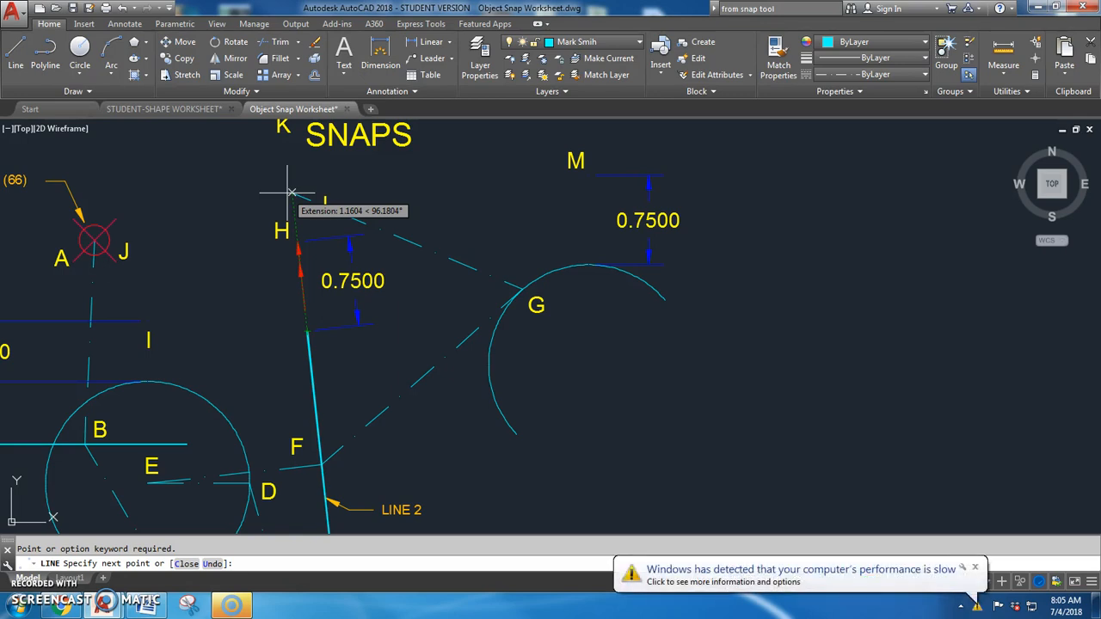
{"action": "key", "text": "Return"}
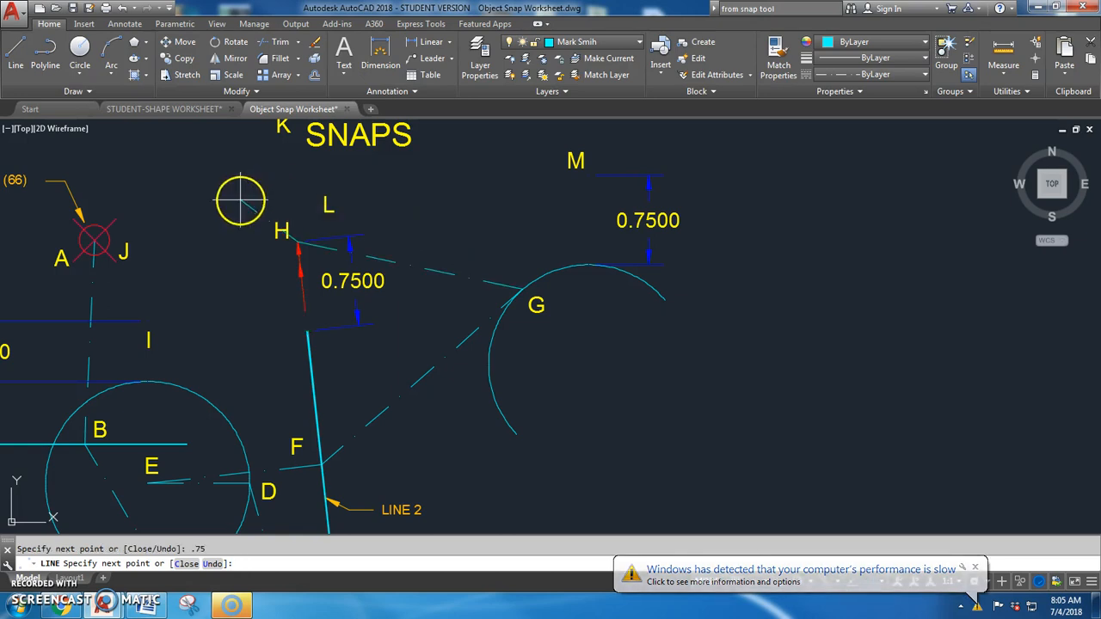
- Turn on the PHANTOM layer to display the reference line while the line command stays active
{"action": "scroll", "coordinate": [238, 199], "scroll_direction": "down", "scroll_amount": 3}
{"action": "mouse_move", "coordinate": [279, 392]}
{"action": "middle_mouse_down"}
{"action": "mouse_move", "coordinate": [254, 354]}
{"action": "mouse_move", "coordinate": [254, 398]}
{"action": "middle_mouse_up"}
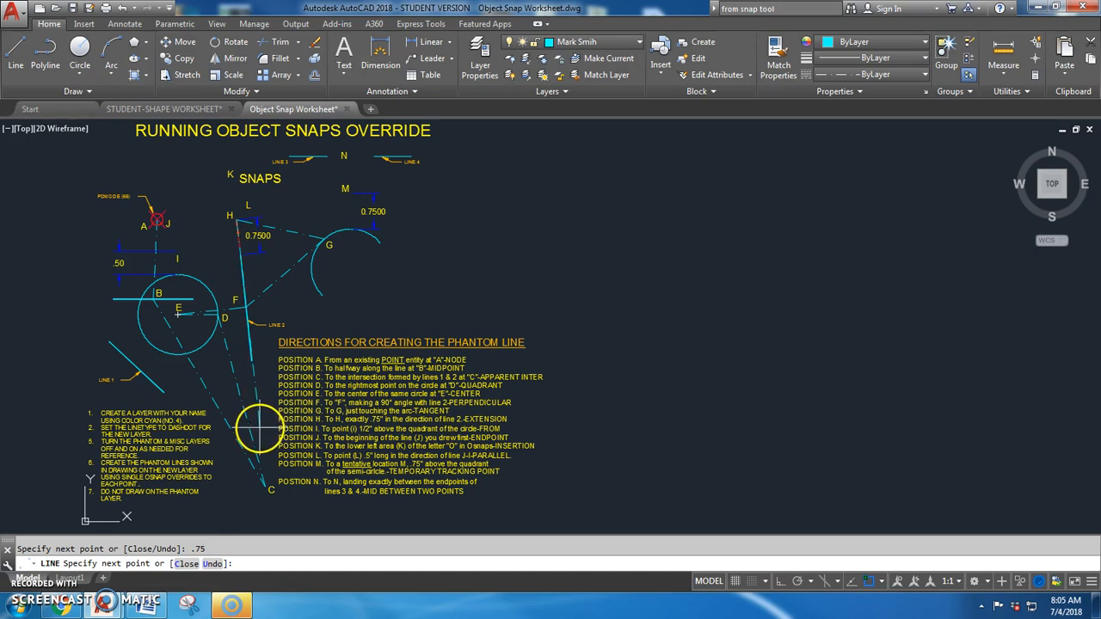
{"action": "scroll", "coordinate": [260, 430], "scroll_direction": "up", "scroll_amount": 4}
{"action": "middle_click_drag", "start_coordinate": [263, 431], "coordinate": [234, 369]}
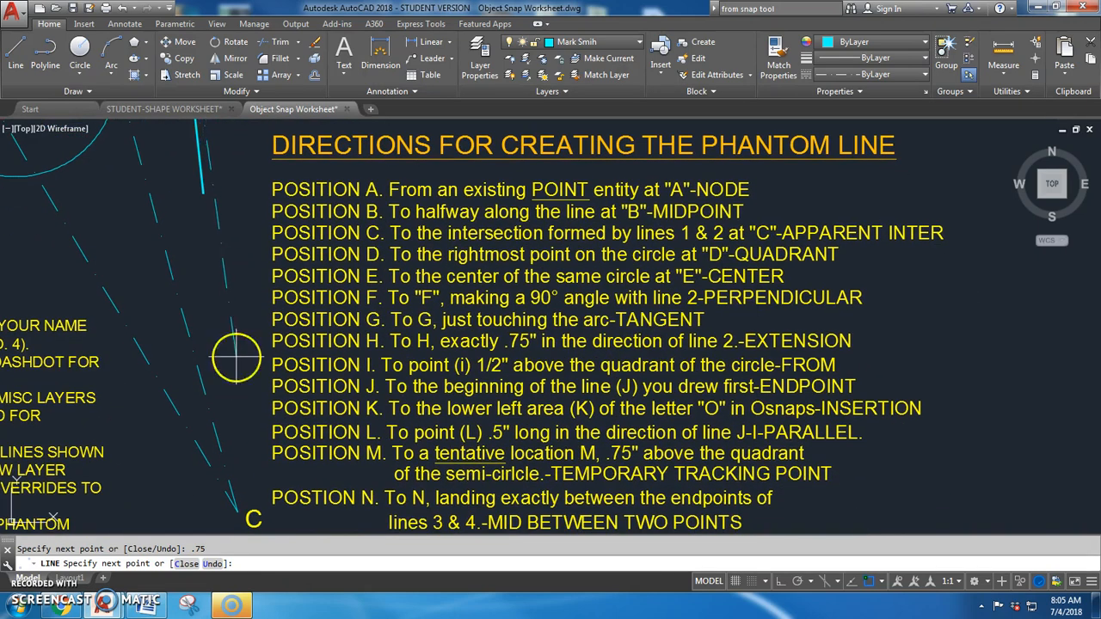
{"action": "scroll", "coordinate": [216, 336], "scroll_direction": "down", "scroll_amount": 4}
{"action": "middle_click_drag", "start_coordinate": [212, 286], "coordinate": [212, 393]}
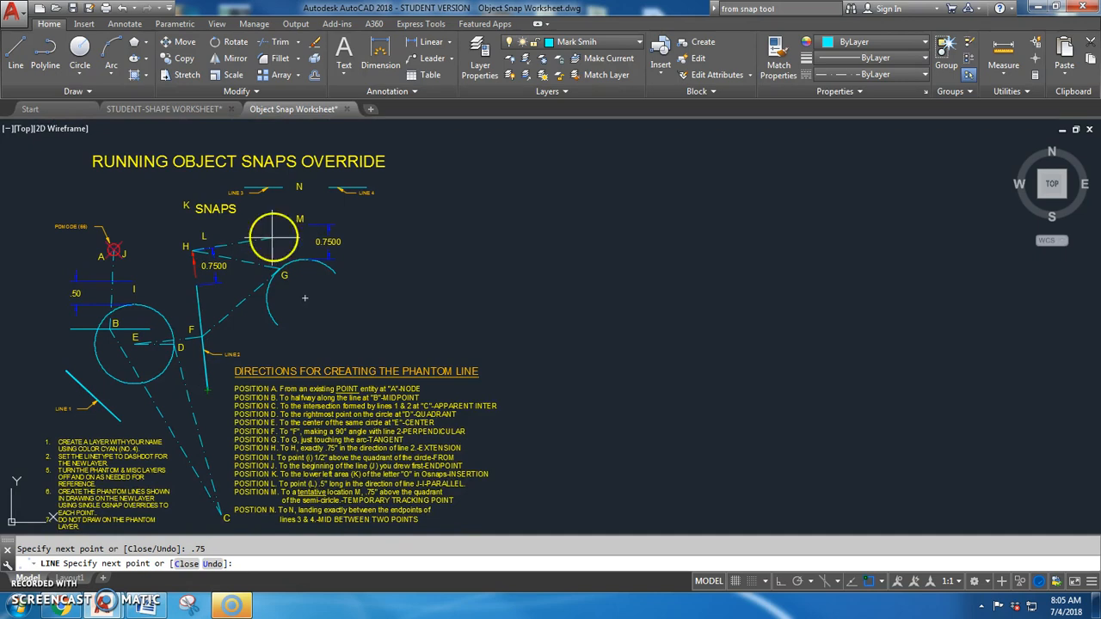
{"action": "left_click", "coordinate": [638, 43]}
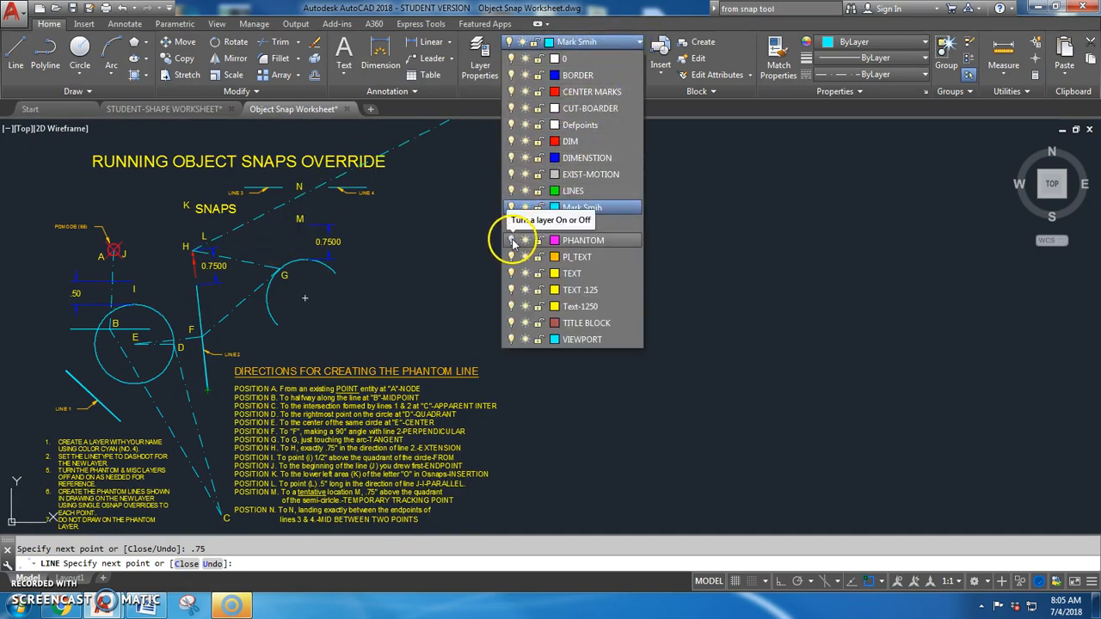
{"action": "left_click", "coordinate": [511, 241]}
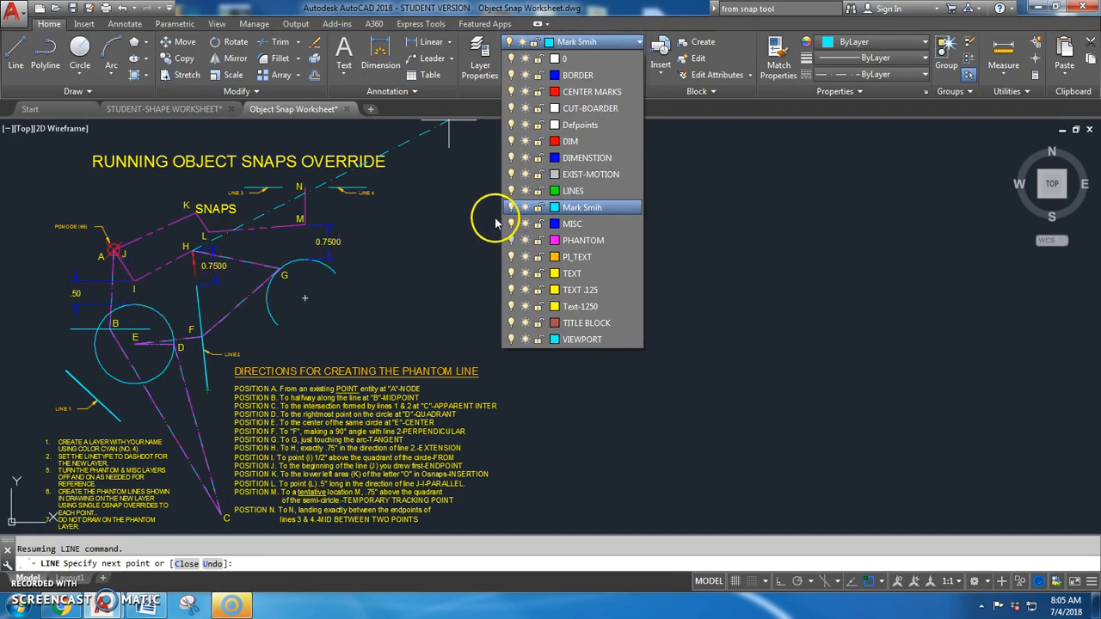
{"action": "left_click", "coordinate": [512, 241]}
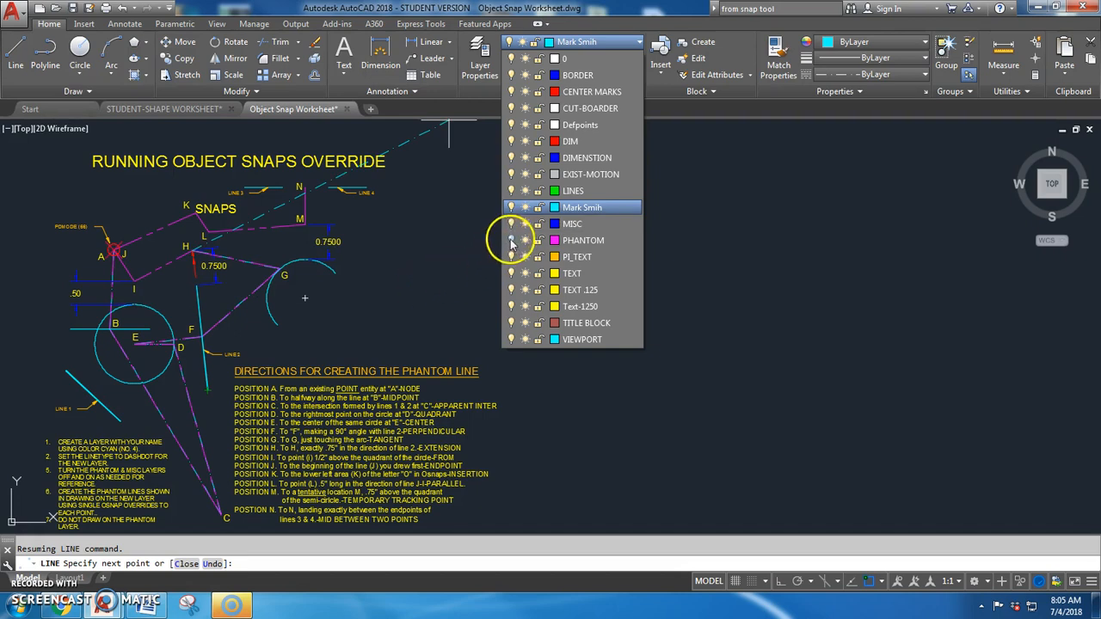
{"action": "left_click", "coordinate": [417, 260]}
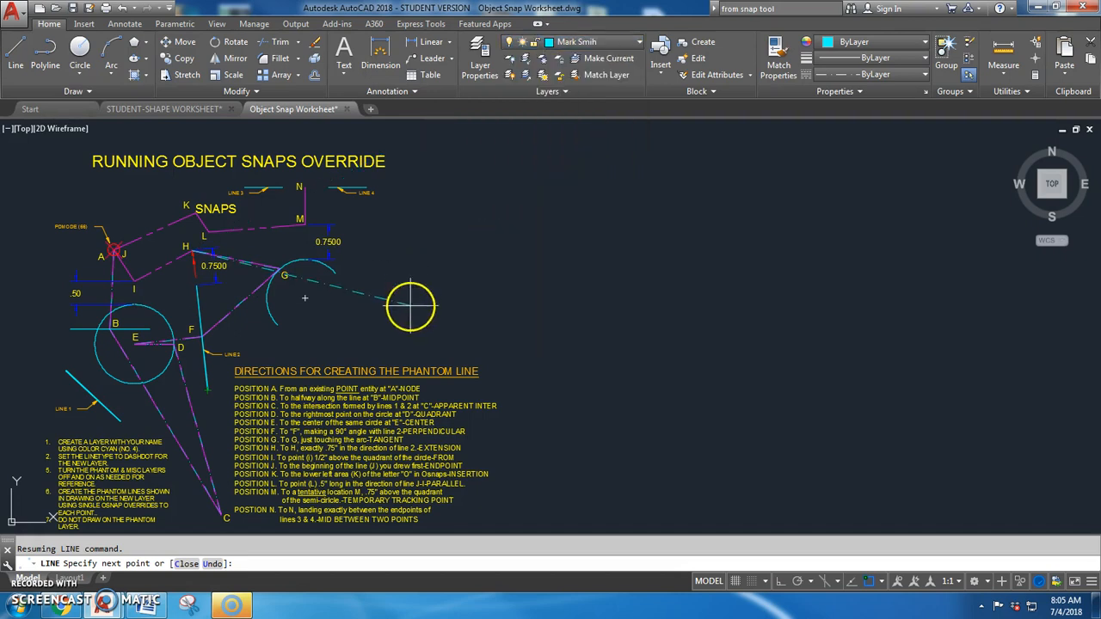
- Continue the line to position I, .5 straight above the circle's top quadrant, using the From snap override with Ortho on only for the offset
{"action": "middle_click_drag", "start_coordinate": [440, 297], "coordinate": [551, 290]}
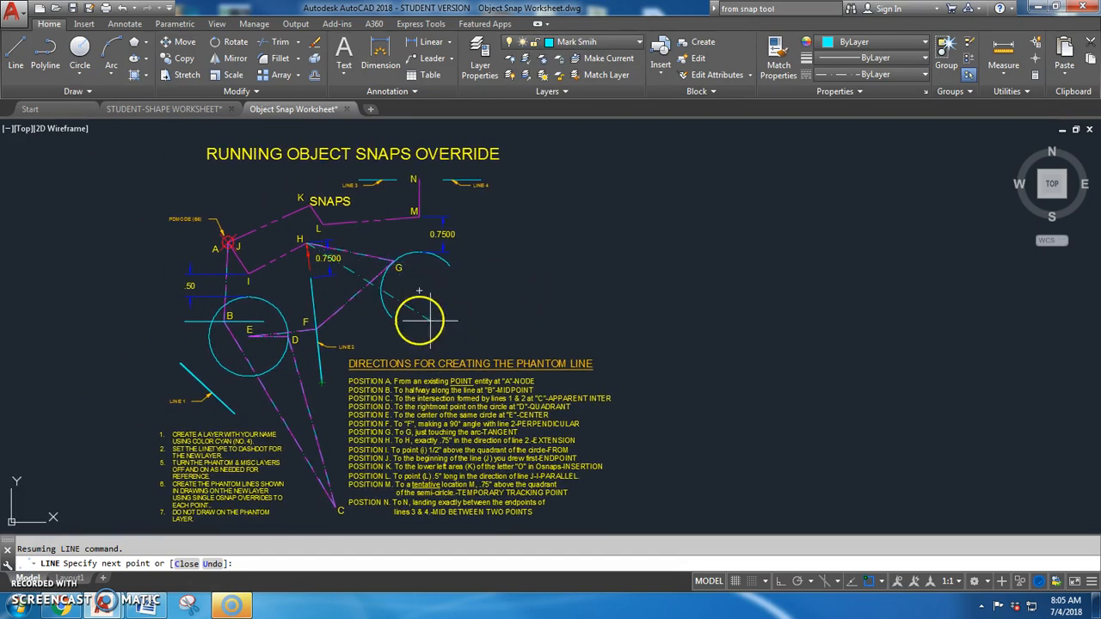
{"action": "middle_click_drag", "start_coordinate": [281, 285], "coordinate": [324, 291]}
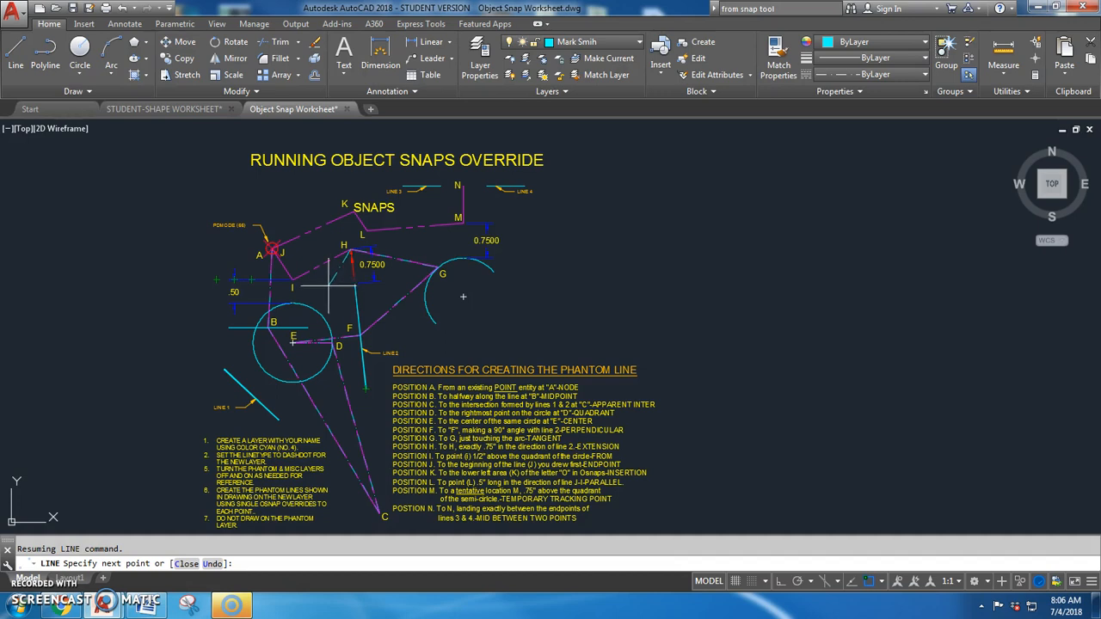
{"action": "scroll", "coordinate": [329, 284], "scroll_direction": "up", "scroll_amount": 3}
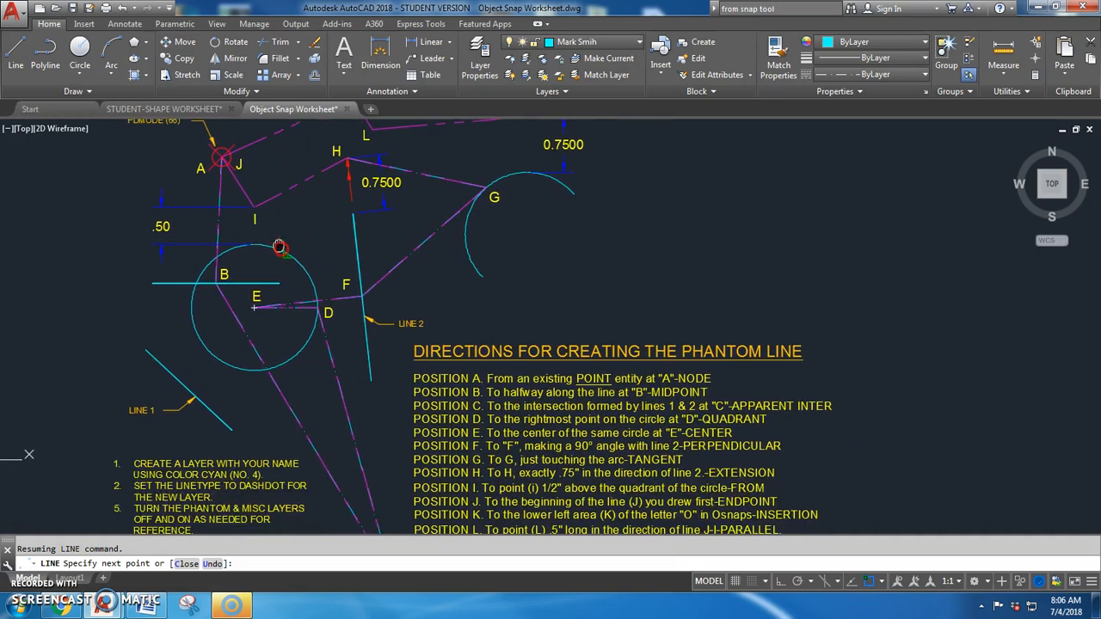
{"action": "mouse_move", "coordinate": [312, 381]}
{"action": "middle_mouse_down"}
{"action": "mouse_move", "coordinate": [281, 253]}
{"action": "mouse_move", "coordinate": [324, 386]}
{"action": "middle_mouse_up"}
{"action": "scroll", "coordinate": [243, 220], "scroll_direction": "up", "scroll_amount": 4}
{"action": "middle_click_drag", "start_coordinate": [246, 226], "coordinate": [306, 253]}
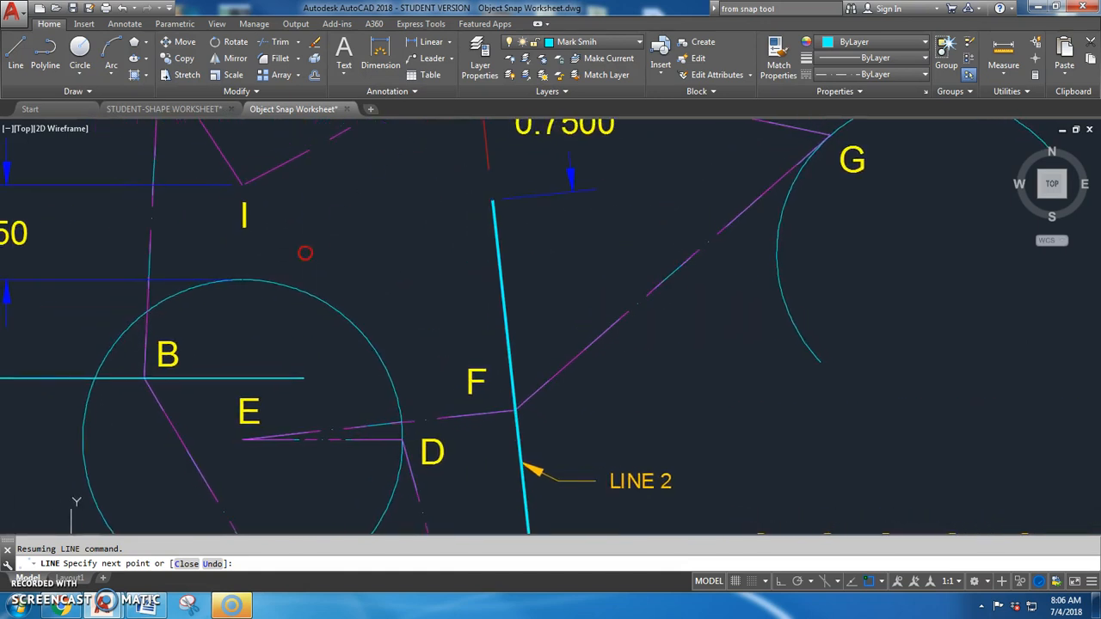
{"action": "right_click", "coordinate": [305, 251], "text": "shift"}
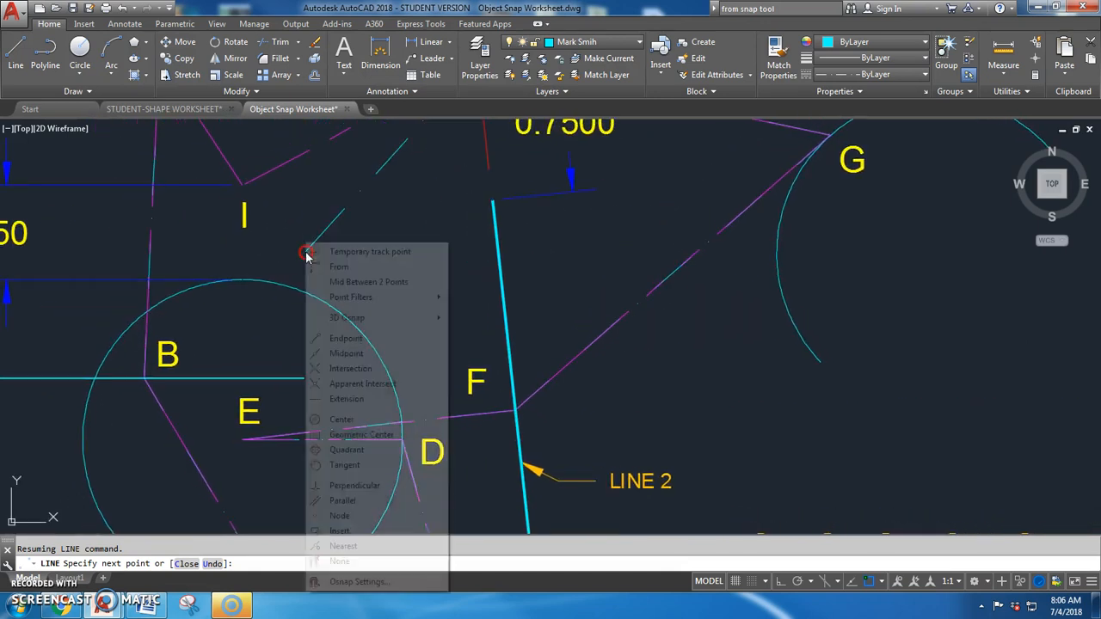
{"action": "left_click", "coordinate": [336, 268]}
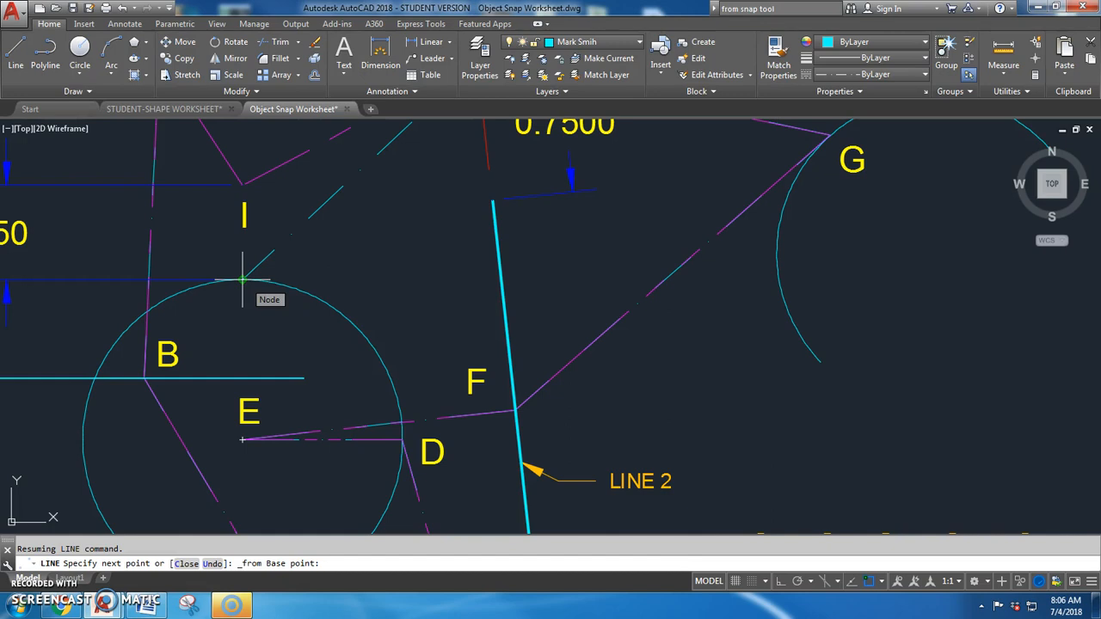
{"action": "left_click", "coordinate": [242, 279]}
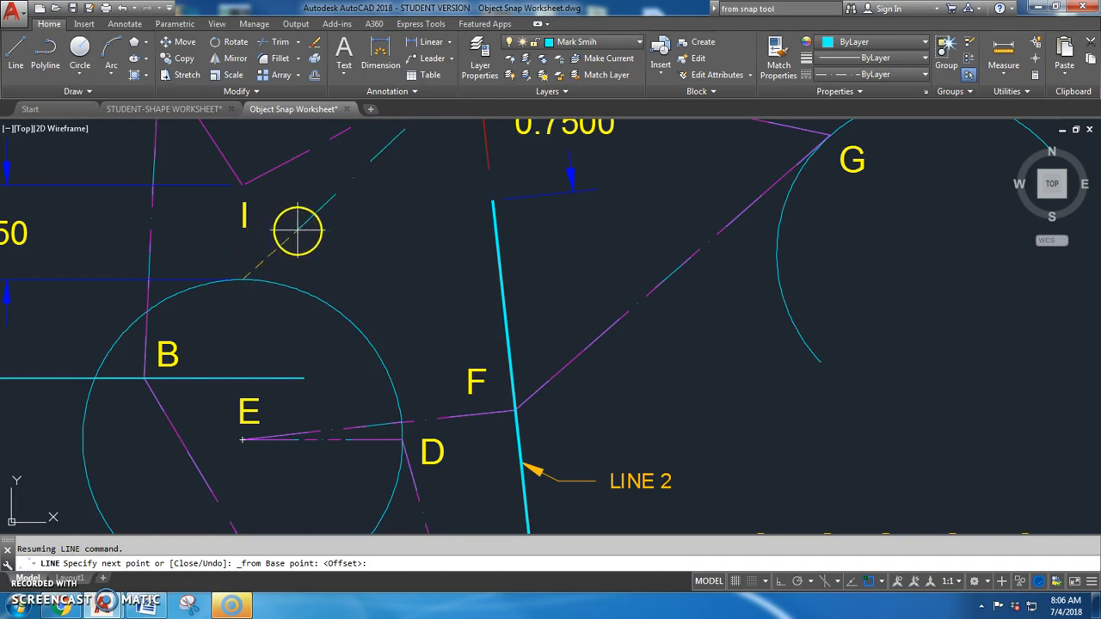
{"action": "left_click", "coordinate": [780, 583]}
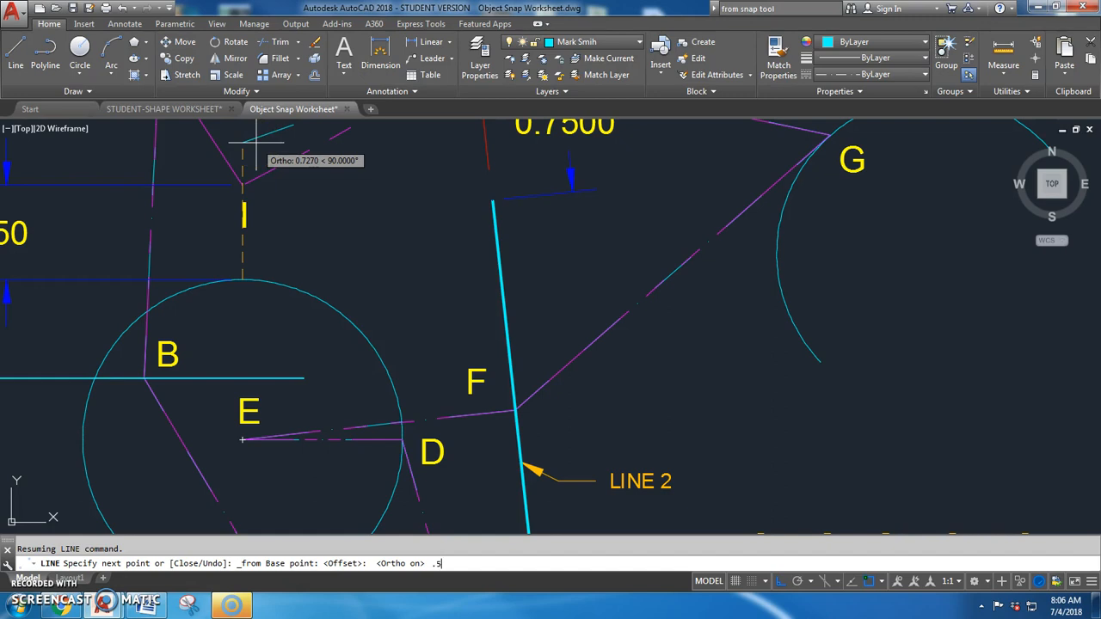
{"action": "type", "text": ".5"}
{"action": "key", "text": "Return"}
{"action": "middle_click_drag", "start_coordinate": [352, 209], "coordinate": [356, 263]}
{"action": "left_click", "coordinate": [780, 582]}
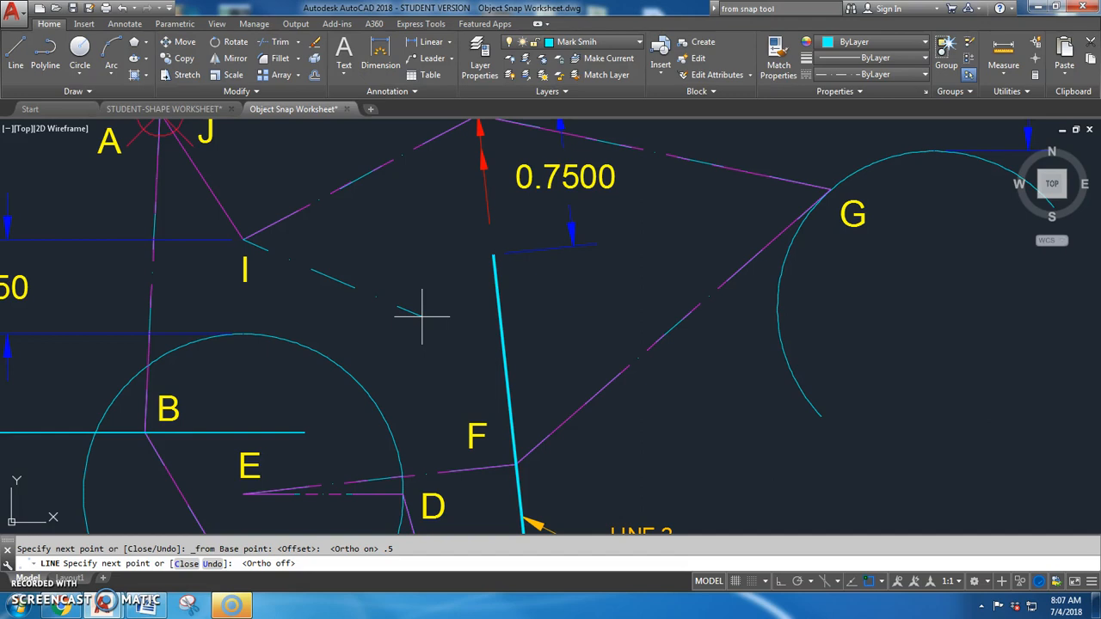
- Continue the line to position J at the beginning of the first line drawn, using the Endpoint snap override
{"action": "mouse_move", "coordinate": [373, 312]}
{"action": "middle_mouse_down"}
{"action": "mouse_move", "coordinate": [376, 401]}
{"action": "mouse_move", "coordinate": [283, 215]}
{"action": "middle_mouse_up"}
{"action": "middle_click_drag", "start_coordinate": [305, 349], "coordinate": [212, 108]}
{"action": "mouse_move", "coordinate": [371, 405]}
{"action": "middle_mouse_down"}
{"action": "mouse_move", "coordinate": [258, 197]}
{"action": "mouse_move", "coordinate": [157, 135]}
{"action": "mouse_move", "coordinate": [88, 143]}
{"action": "middle_mouse_up"}
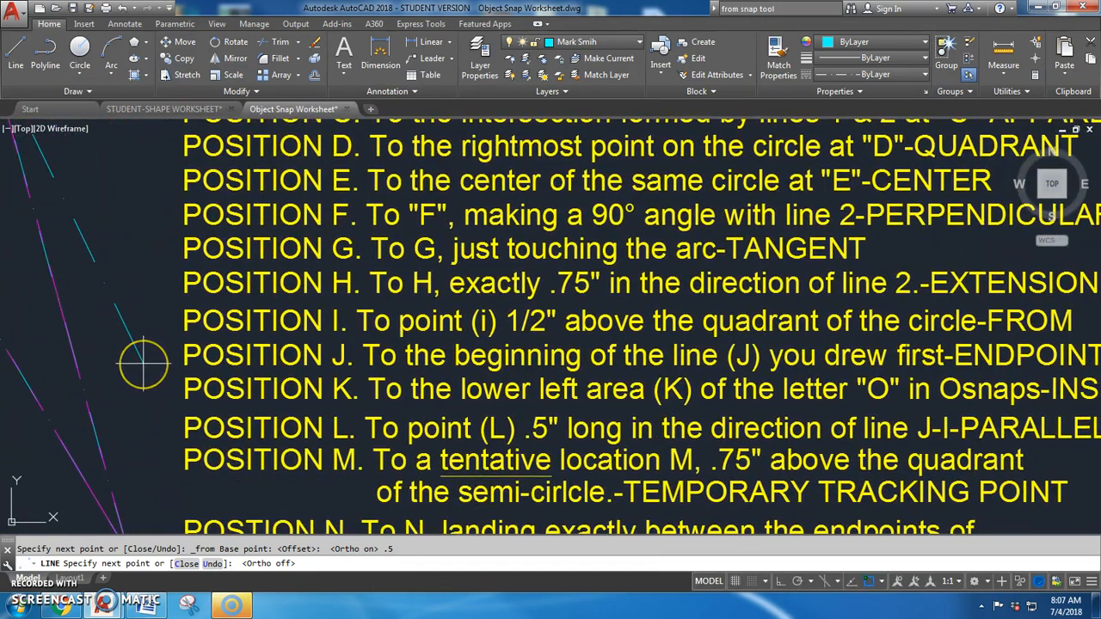
{"action": "mouse_move", "coordinate": [144, 362]}
{"action": "middle_mouse_down"}
{"action": "mouse_move", "coordinate": [110, 366]}
{"action": "mouse_move", "coordinate": [249, 442]}
{"action": "middle_mouse_up"}
{"action": "scroll", "coordinate": [231, 280], "scroll_direction": "down", "scroll_amount": 3}
{"action": "middle_click_drag", "start_coordinate": [214, 254], "coordinate": [284, 430]}
{"action": "middle_click_drag", "start_coordinate": [159, 258], "coordinate": [226, 336]}
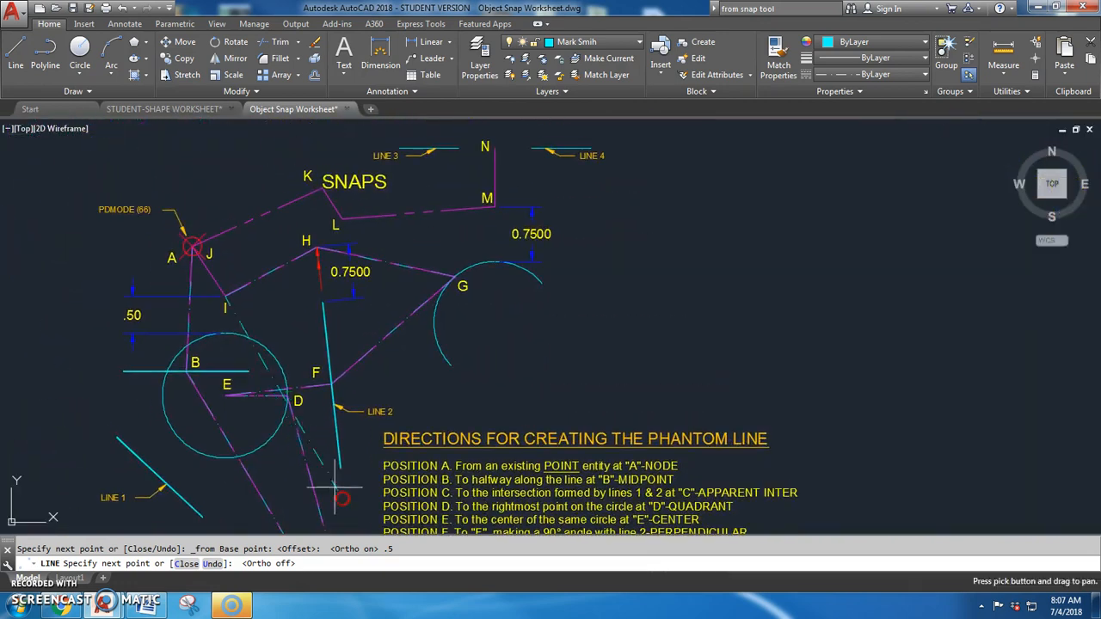
{"action": "scroll", "coordinate": [226, 336], "scroll_direction": "up", "scroll_amount": 1}
{"action": "middle_click_drag", "start_coordinate": [246, 264], "coordinate": [300, 321]}
{"action": "scroll", "coordinate": [300, 320], "scroll_direction": "up", "scroll_amount": 2}
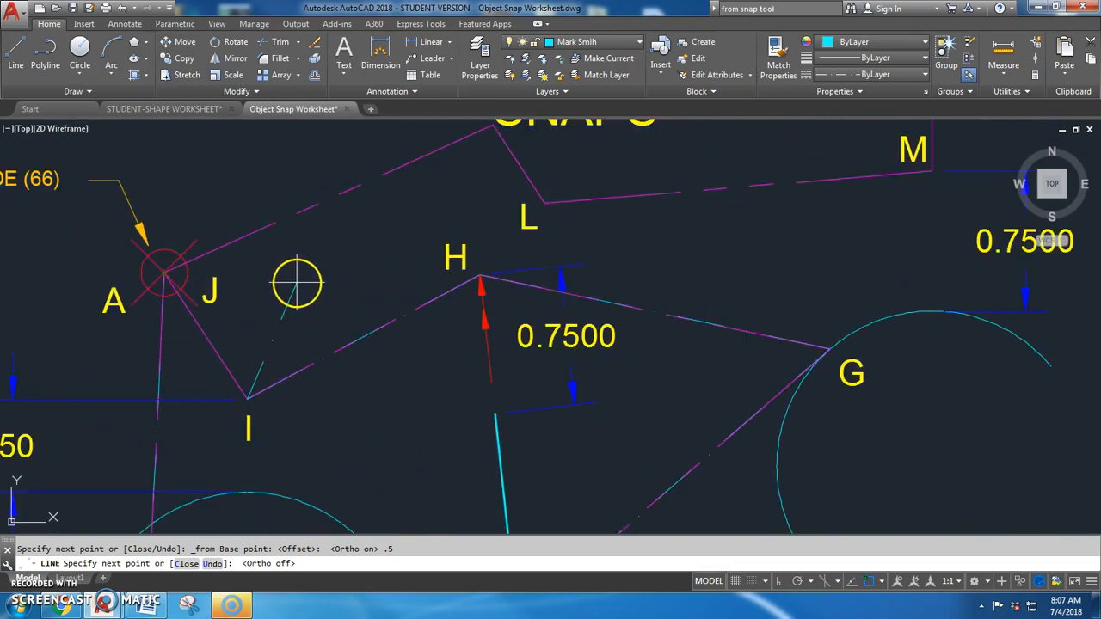
{"action": "right_click", "coordinate": [297, 287], "text": "shift"}
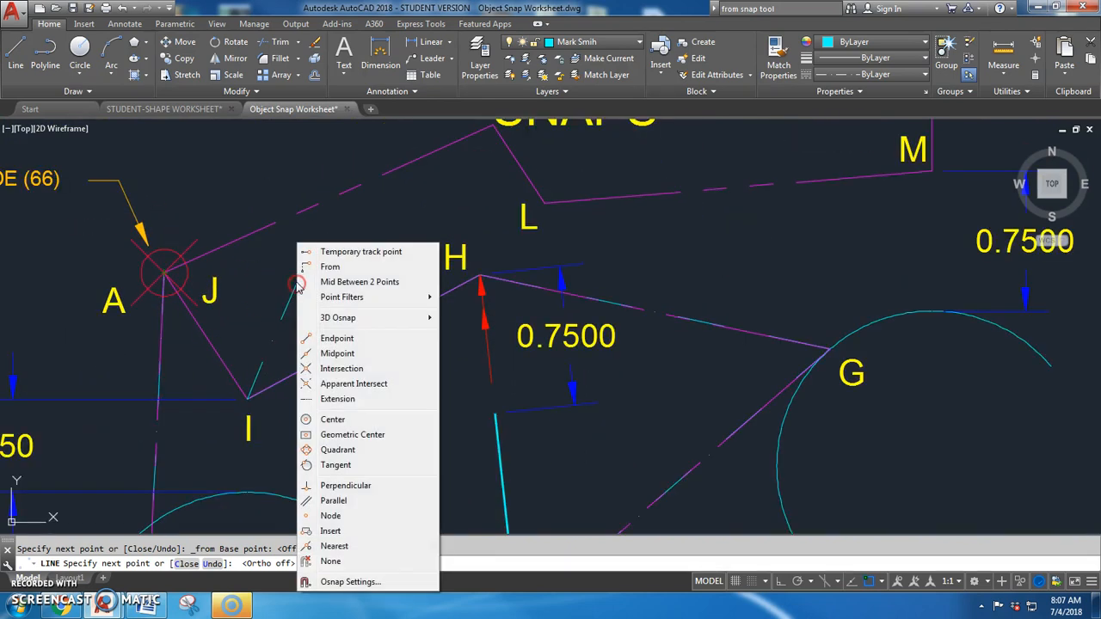
{"action": "left_click", "coordinate": [322, 338]}
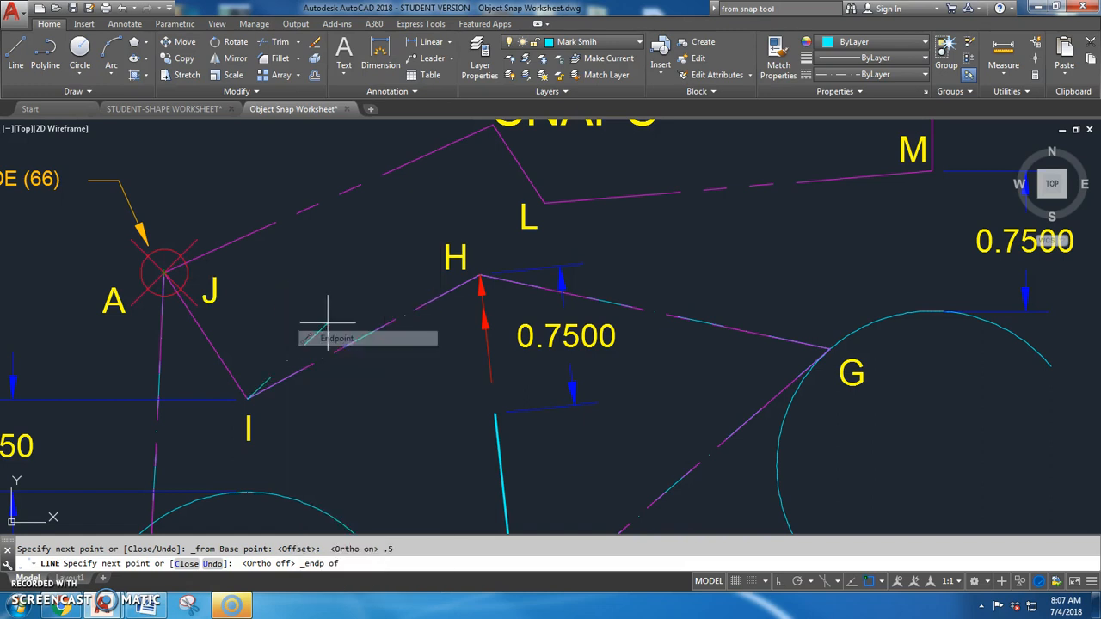
{"action": "left_click", "coordinate": [164, 273]}
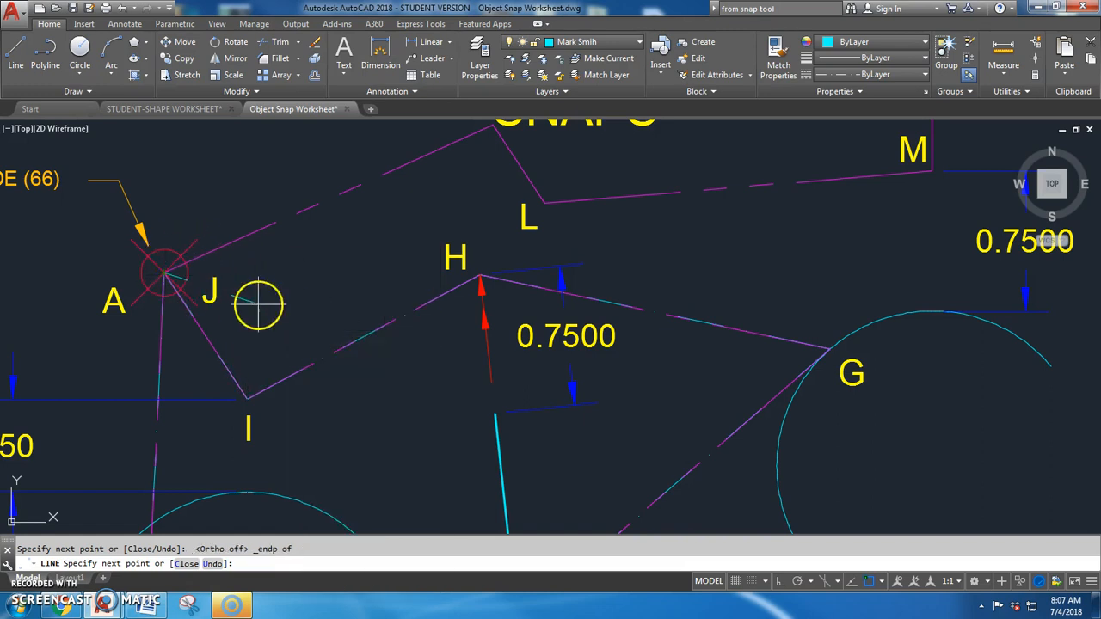
- Turn off the PHANTOM layer and return to the active line command
{"action": "left_click", "coordinate": [623, 42]}
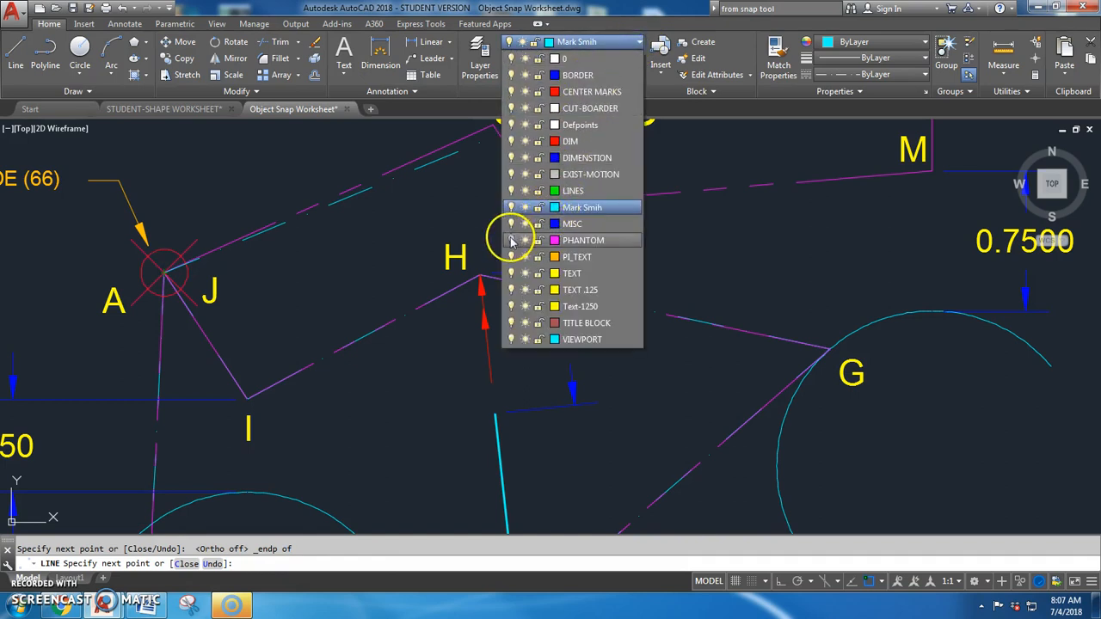
{"action": "left_click", "coordinate": [511, 241]}
{"action": "left_click", "coordinate": [331, 243]}
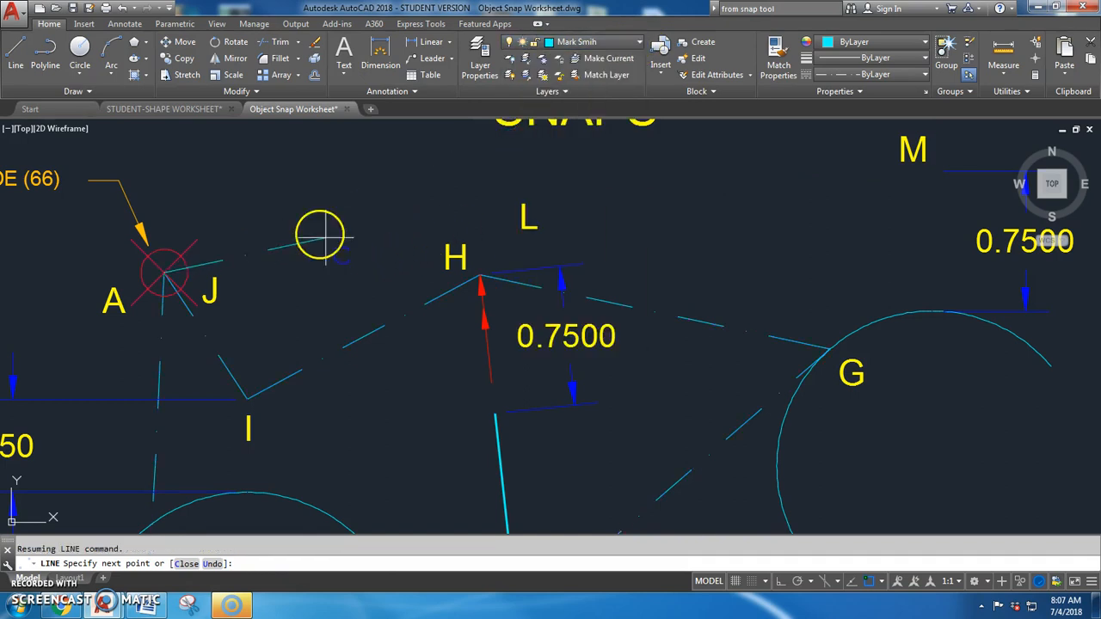
- Continue the line to position K at the insertion point of the SNAPS text using the Insert snap override
{"action": "scroll", "coordinate": [336, 267], "scroll_direction": "down", "scroll_amount": 4}
{"action": "mouse_move", "coordinate": [356, 334]}
{"action": "middle_mouse_down"}
{"action": "mouse_move", "coordinate": [327, 216]}
{"action": "mouse_move", "coordinate": [310, 282]}
{"action": "mouse_move", "coordinate": [284, 52]}
{"action": "middle_mouse_up"}
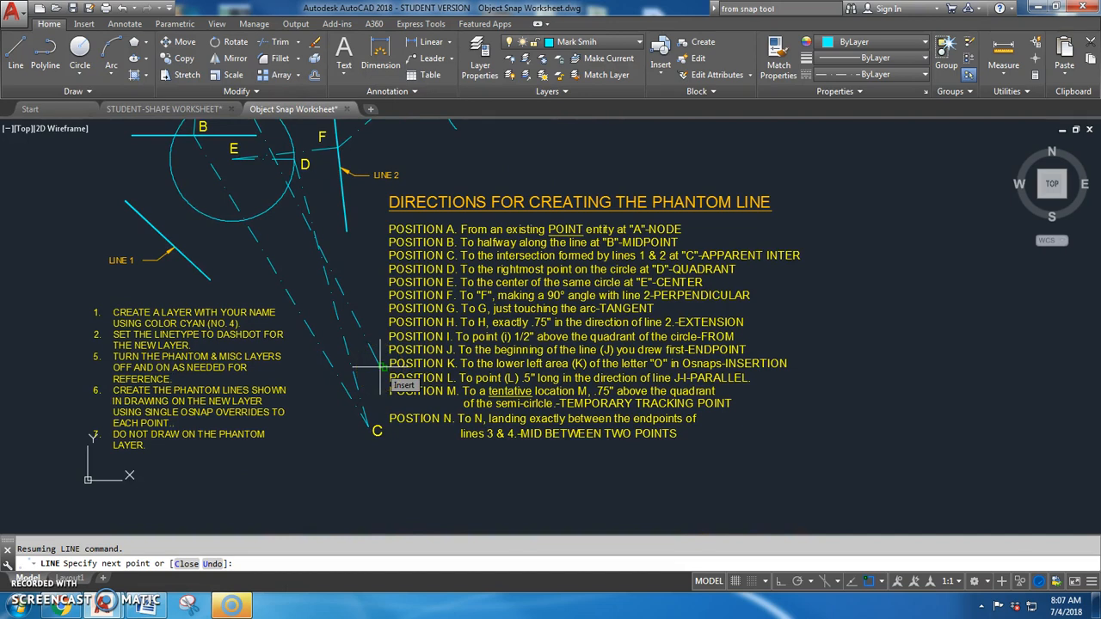
{"action": "middle_click_drag", "start_coordinate": [391, 249], "coordinate": [404, 506]}
{"action": "scroll", "coordinate": [327, 219], "scroll_direction": "up", "scroll_amount": 2}
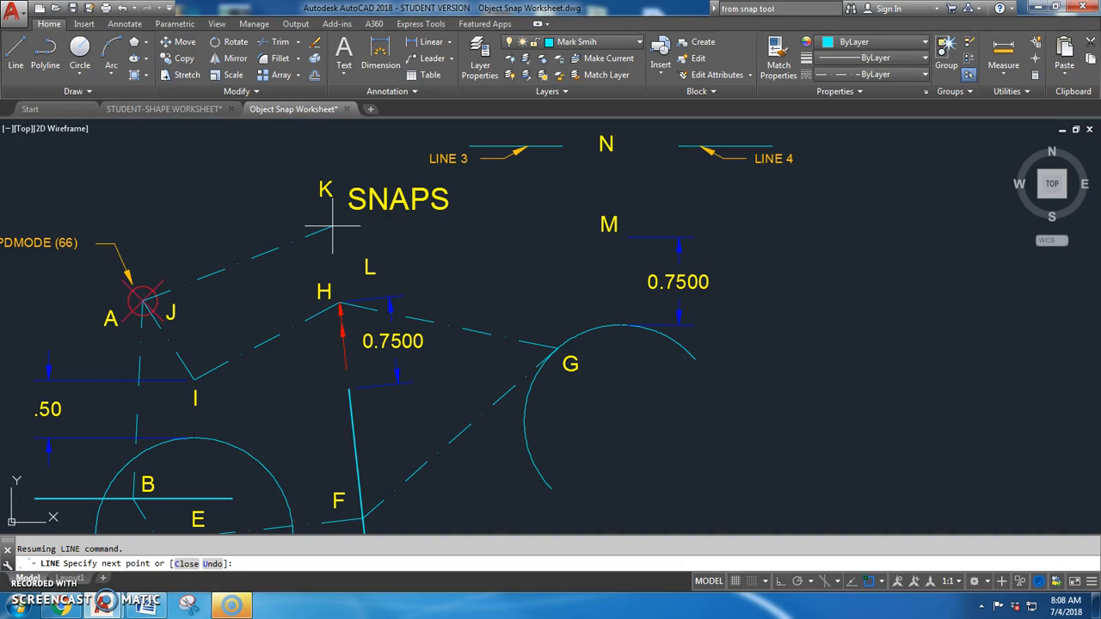
{"action": "right_click", "coordinate": [333, 228], "text": "shift"}
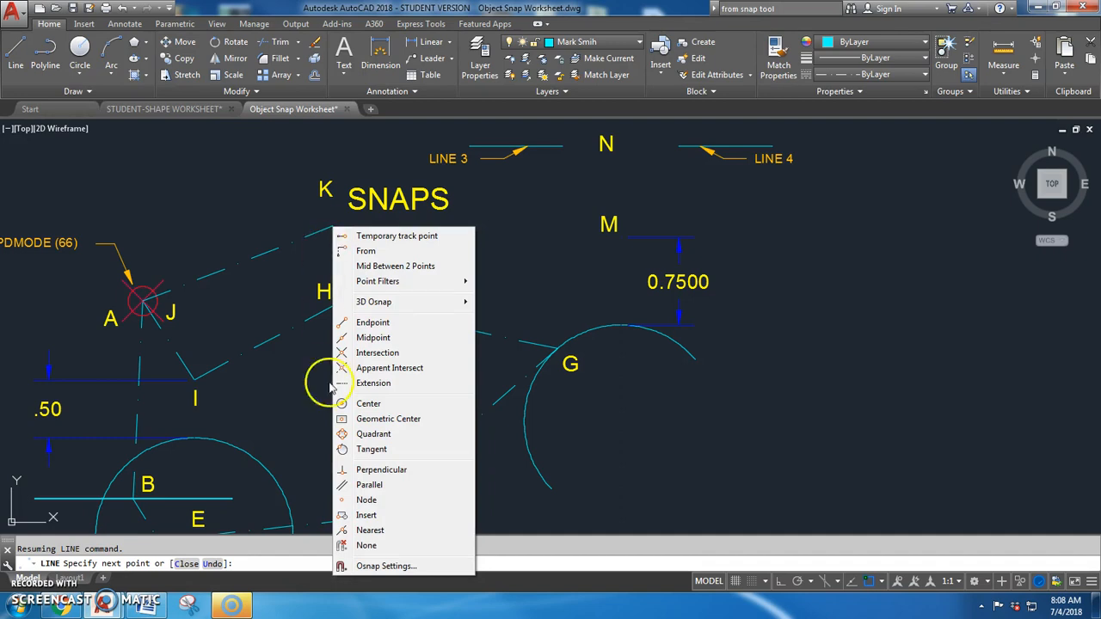
{"action": "left_click", "coordinate": [366, 515]}
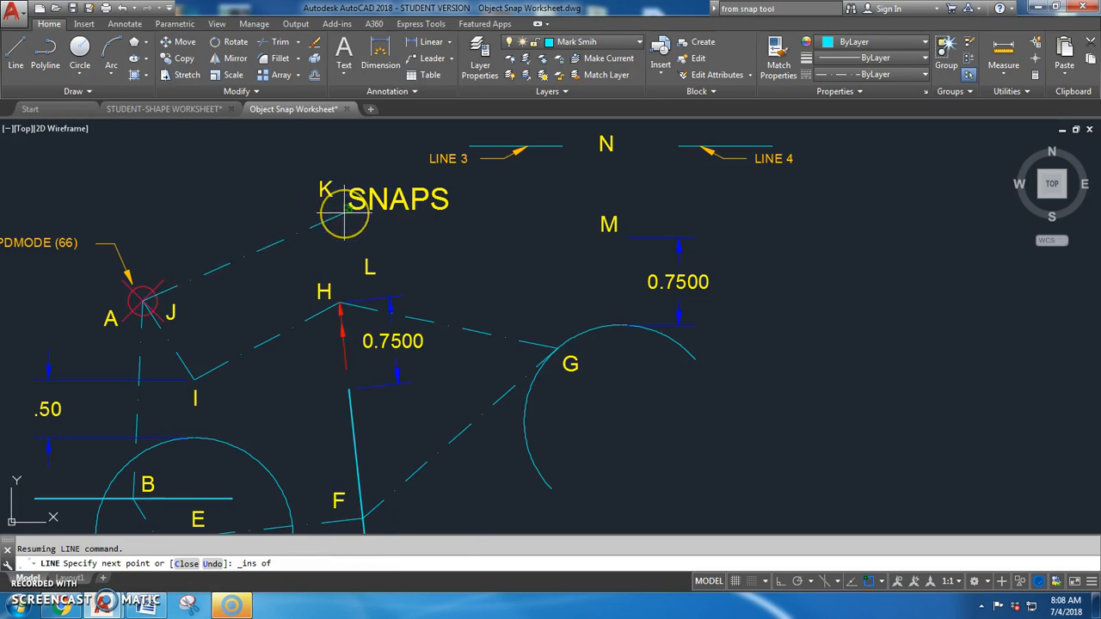
{"action": "scroll", "coordinate": [344, 212], "scroll_direction": "up", "scroll_amount": 2}
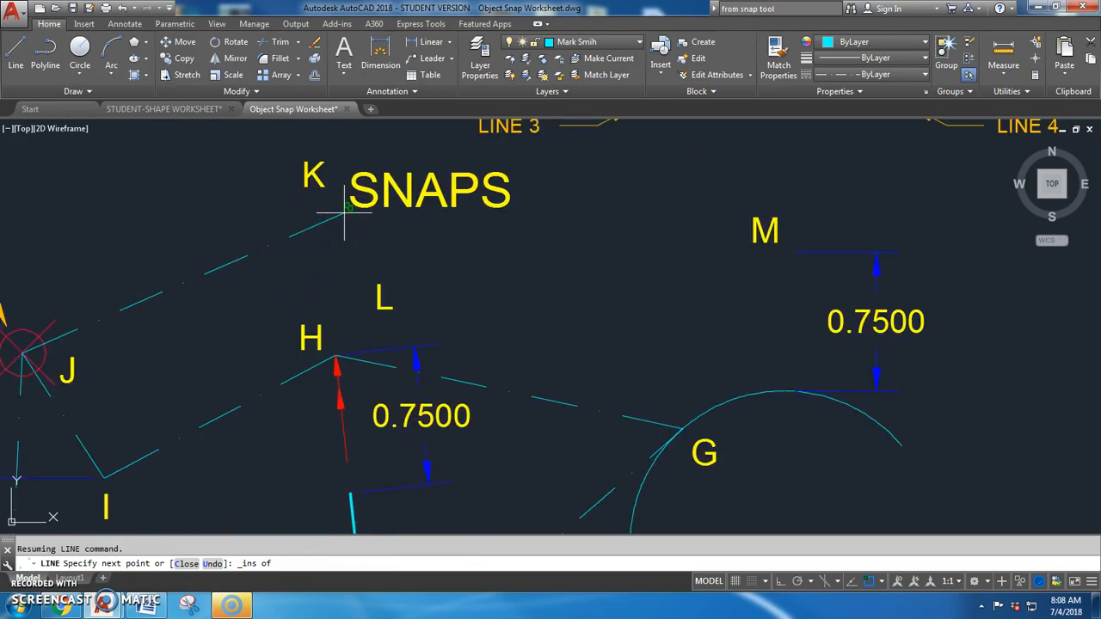
{"action": "left_click", "coordinate": [344, 211]}
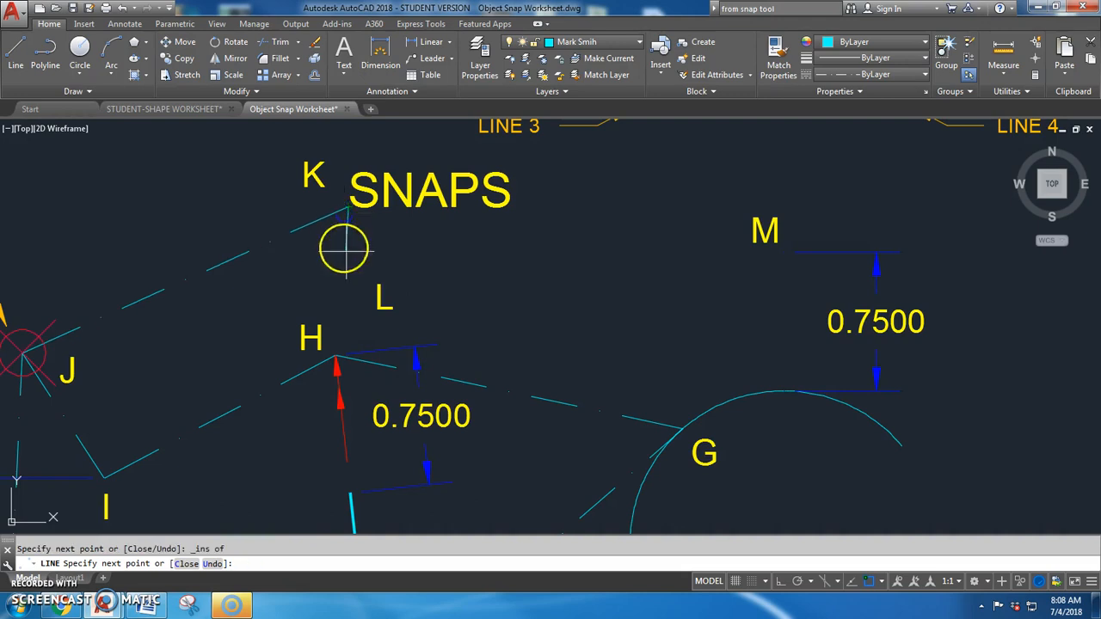
- Continue the line to position M, .75 straight above the semicircle's top quadrant, using the Temporary track point override
{"action": "scroll", "coordinate": [387, 278], "scroll_direction": "down", "scroll_amount": 2}
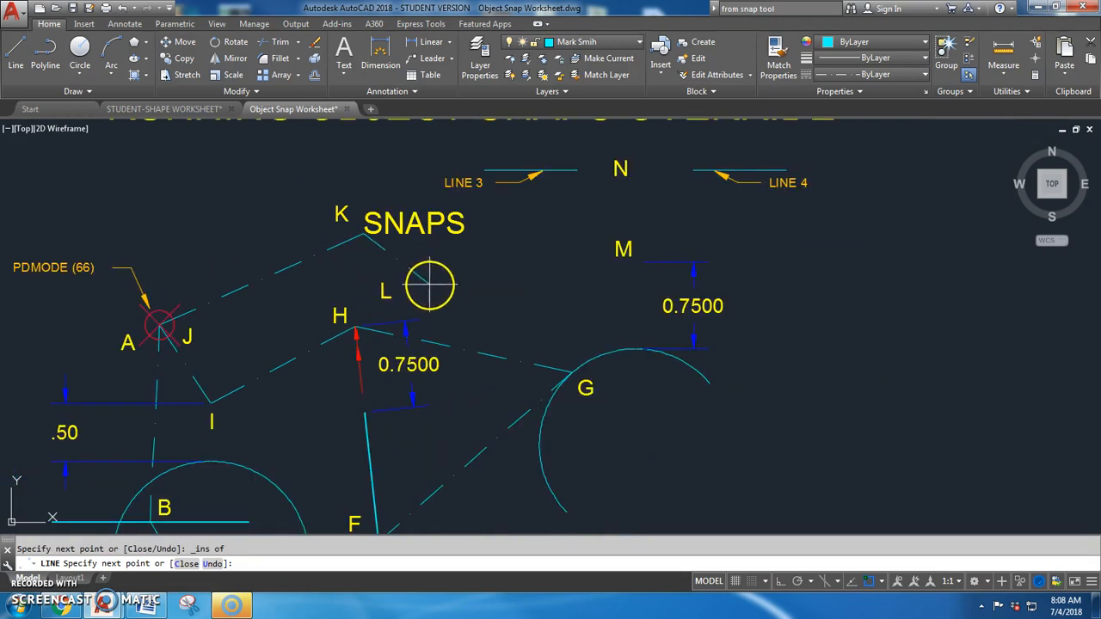
{"action": "scroll", "coordinate": [430, 285], "scroll_direction": "down", "scroll_amount": 2}
{"action": "scroll", "coordinate": [387, 259], "scroll_direction": "down", "scroll_amount": 2}
{"action": "middle_click_drag", "start_coordinate": [470, 407], "coordinate": [466, 276]}
{"action": "scroll", "coordinate": [385, 386], "scroll_direction": "up", "scroll_amount": 4}
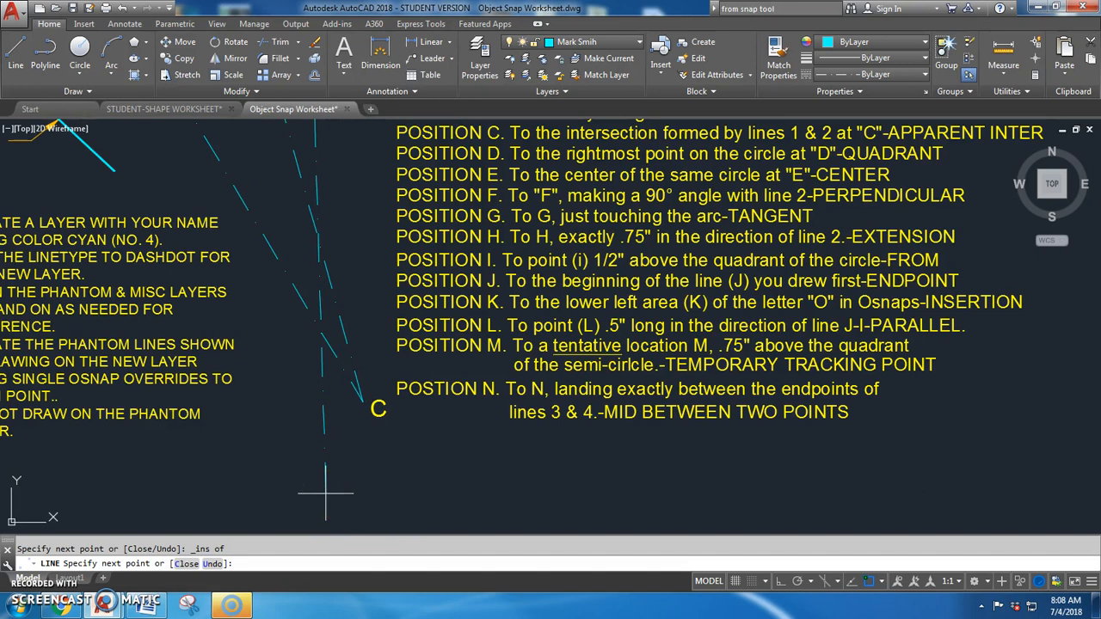
{"action": "middle_click_drag", "start_coordinate": [358, 229], "coordinate": [343, 607]}
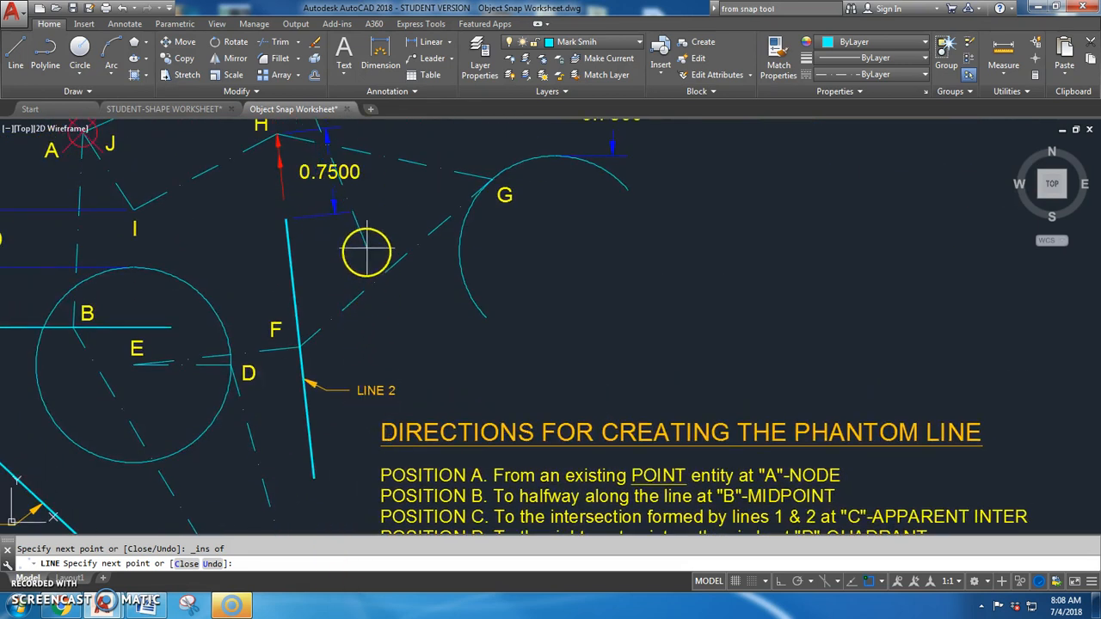
{"action": "middle_click_drag", "start_coordinate": [369, 246], "coordinate": [235, 401]}
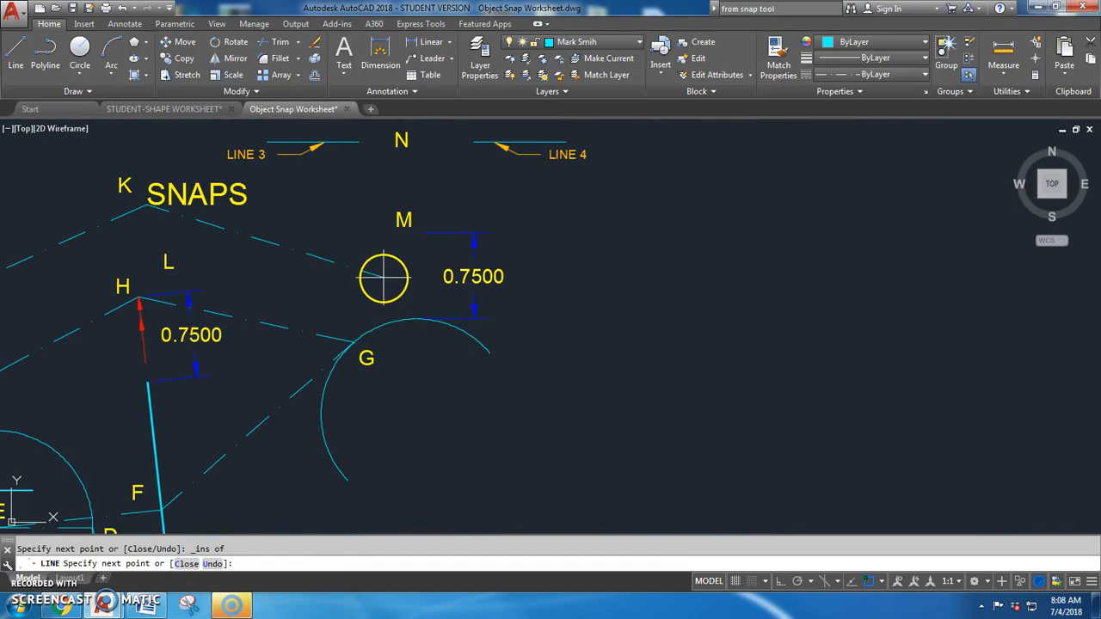
{"action": "right_click", "coordinate": [382, 242], "text": "shift"}
{"action": "left_click", "coordinate": [414, 251]}
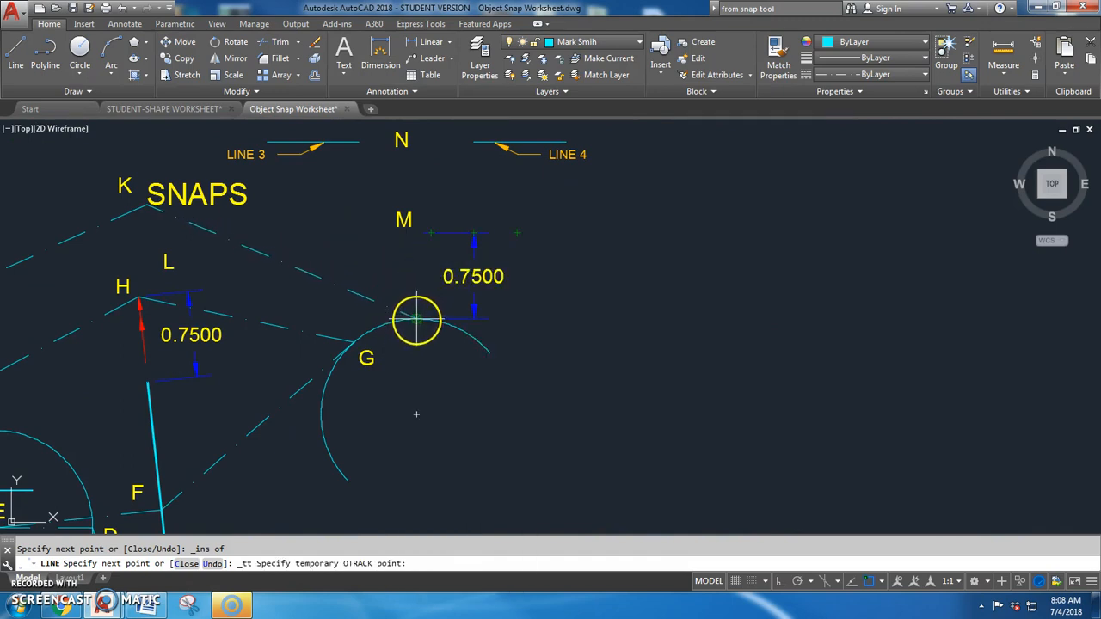
{"action": "left_click", "coordinate": [417, 319]}
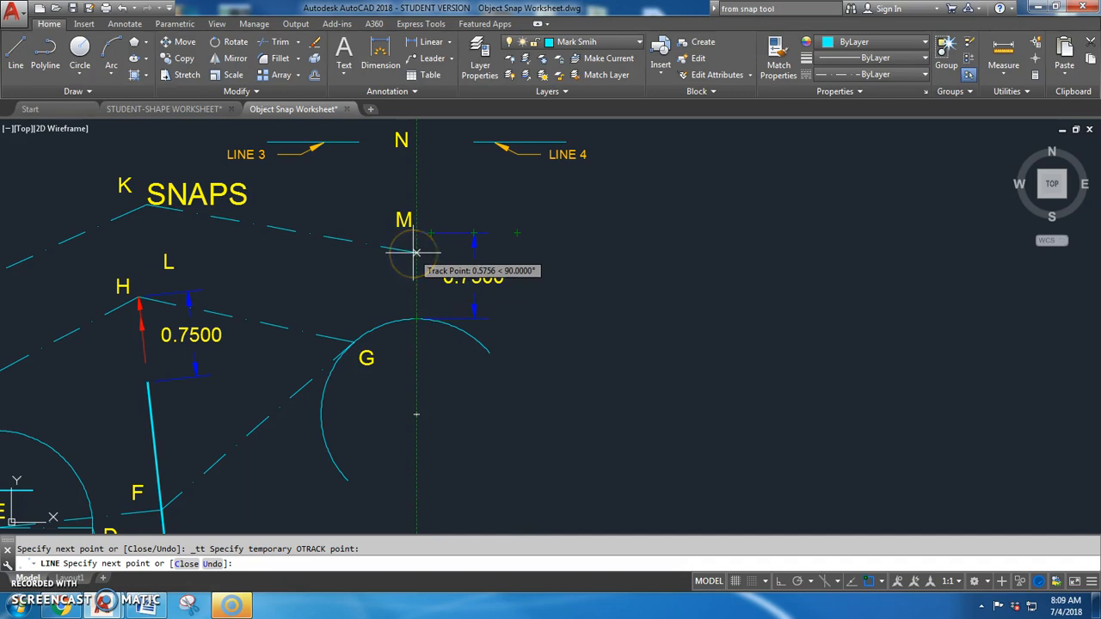
{"action": "key", "text": "Return"}
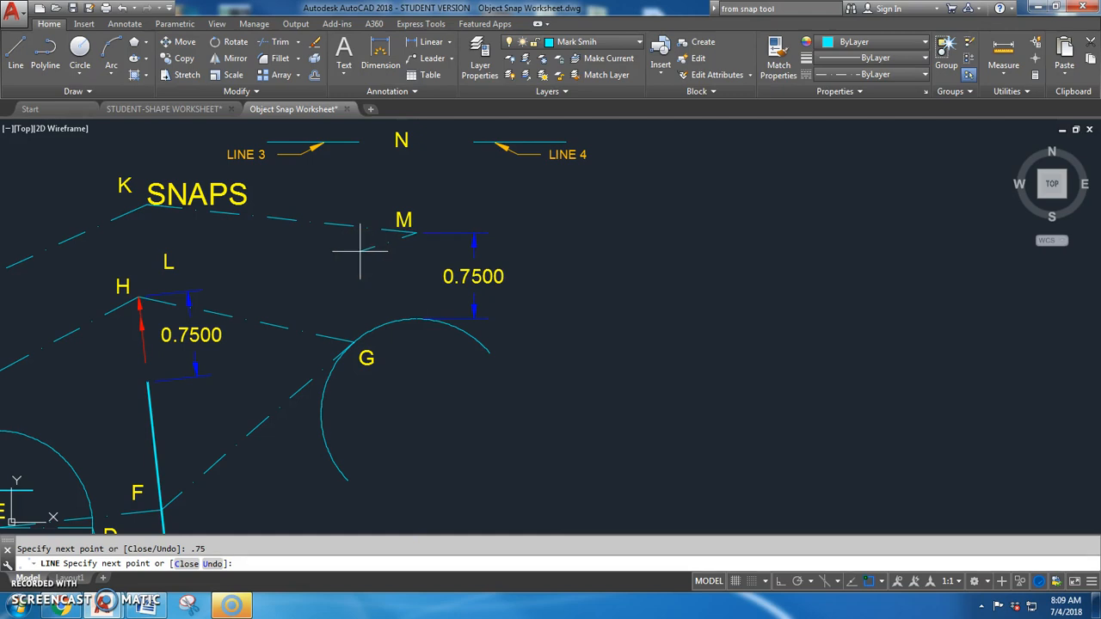
- Continue the line to position N, midway between the facing endpoints of lines 3 and 4, using Mid Between 2 Points, and end the line
{"action": "scroll", "coordinate": [361, 251], "scroll_direction": "down", "scroll_amount": 4}
{"action": "middle_click_drag", "start_coordinate": [401, 460], "coordinate": [408, 307]}
{"action": "scroll", "coordinate": [368, 422], "scroll_direction": "up", "scroll_amount": 2}
{"action": "scroll", "coordinate": [369, 422], "scroll_direction": "up", "scroll_amount": 2}
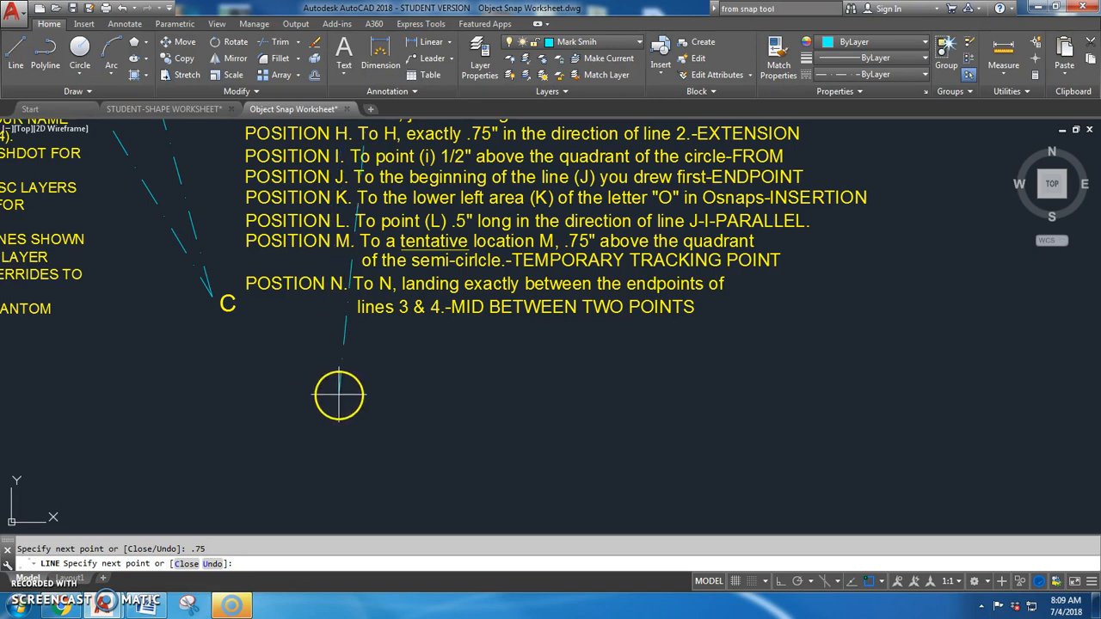
{"action": "scroll", "coordinate": [337, 391], "scroll_direction": "down", "scroll_amount": 3}
{"action": "middle_click_drag", "start_coordinate": [397, 154], "coordinate": [378, 290]}
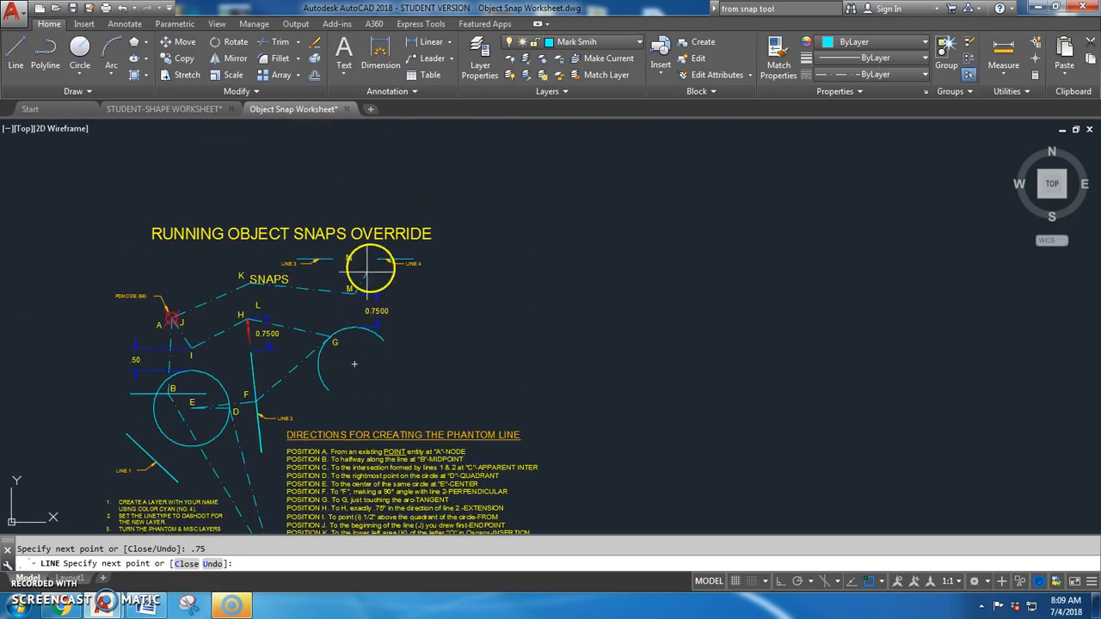
{"action": "scroll", "coordinate": [370, 279], "scroll_direction": "up", "scroll_amount": 4}
{"action": "right_click", "coordinate": [352, 278], "text": "shift"}
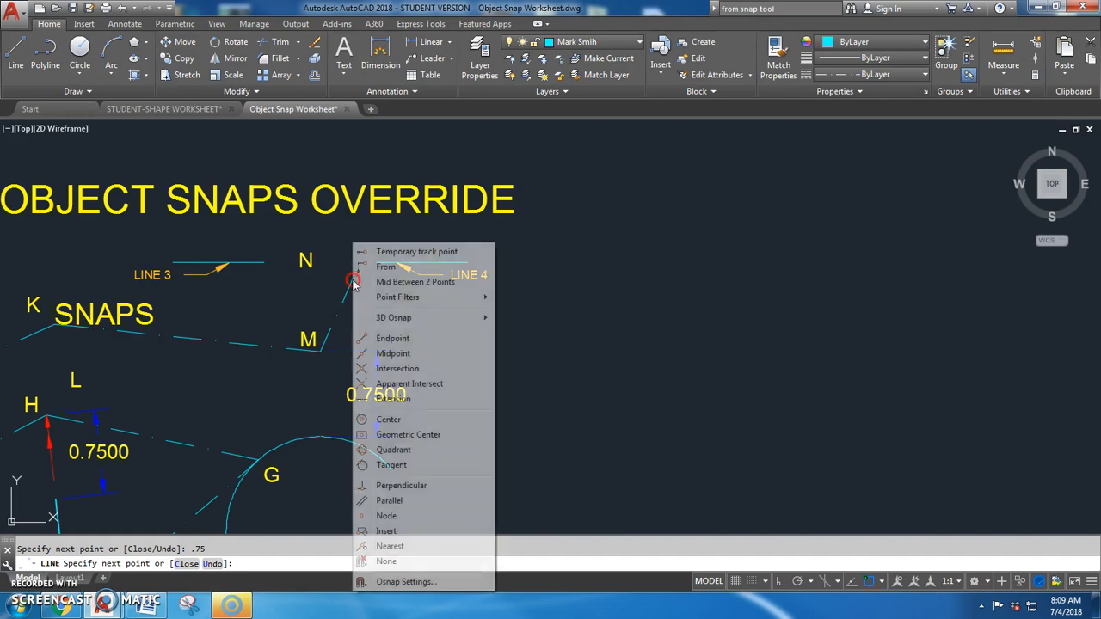
{"action": "left_click", "coordinate": [382, 281]}
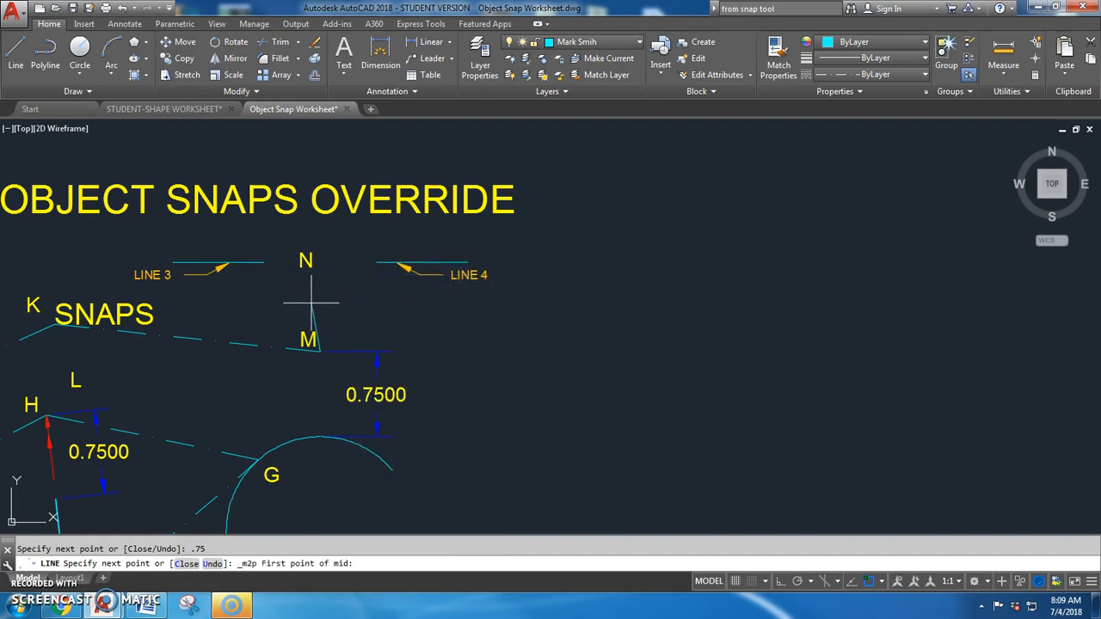
{"action": "left_click", "coordinate": [264, 262]}
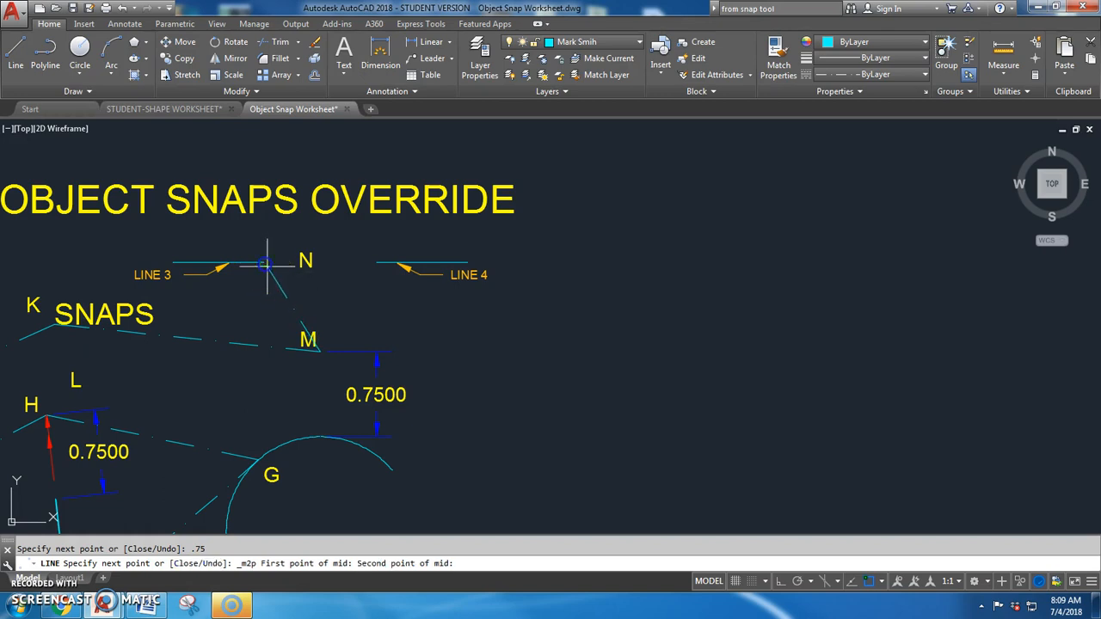
{"action": "left_click", "coordinate": [376, 262]}
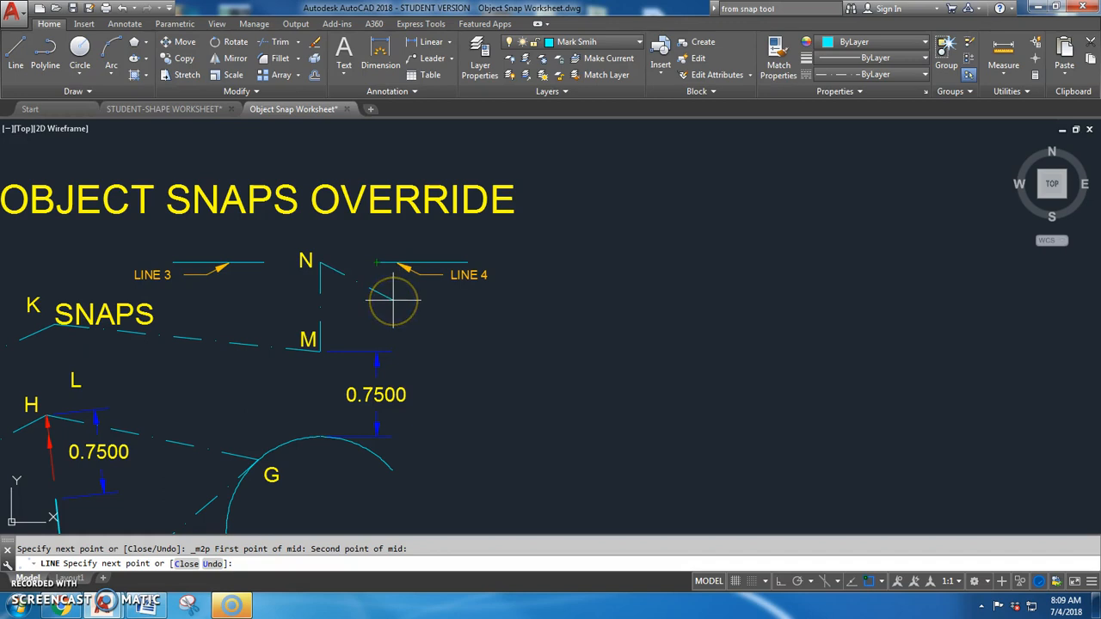
{"action": "key", "text": "Escape"}
- Turn the PHANTOM layer on to compare its line with the drawn one across the whole worksheet, and turn it off again
{"action": "scroll", "coordinate": [438, 318], "scroll_direction": "down", "scroll_amount": 2}
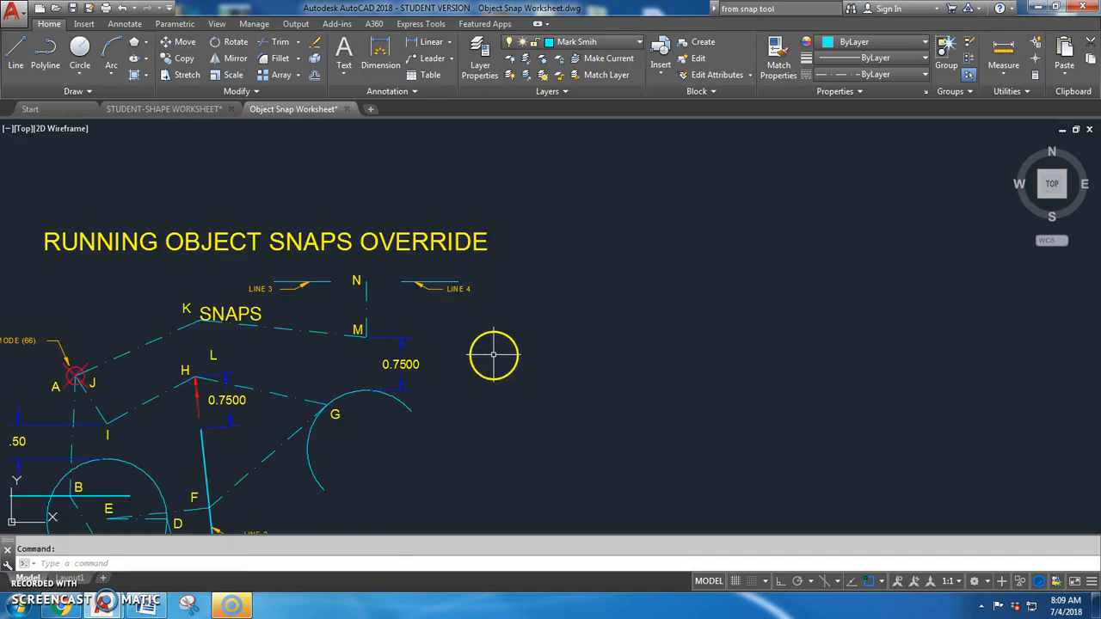
{"action": "scroll", "coordinate": [494, 352], "scroll_direction": "down", "scroll_amount": 3}
{"action": "middle_click_drag", "start_coordinate": [510, 374], "coordinate": [508, 290]}
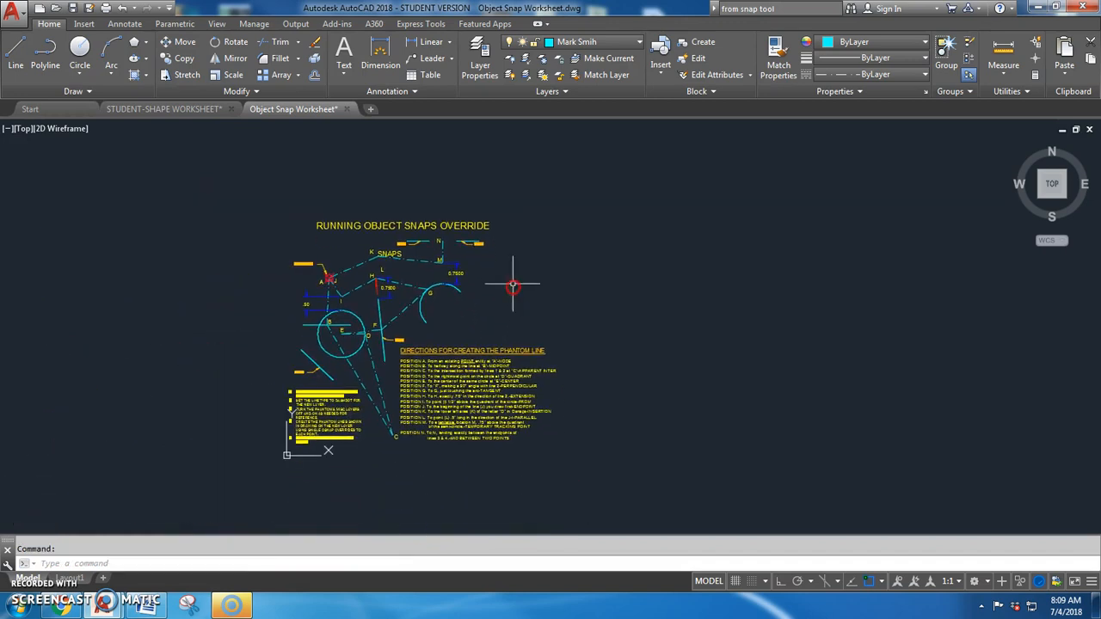
{"action": "left_click", "coordinate": [640, 43]}
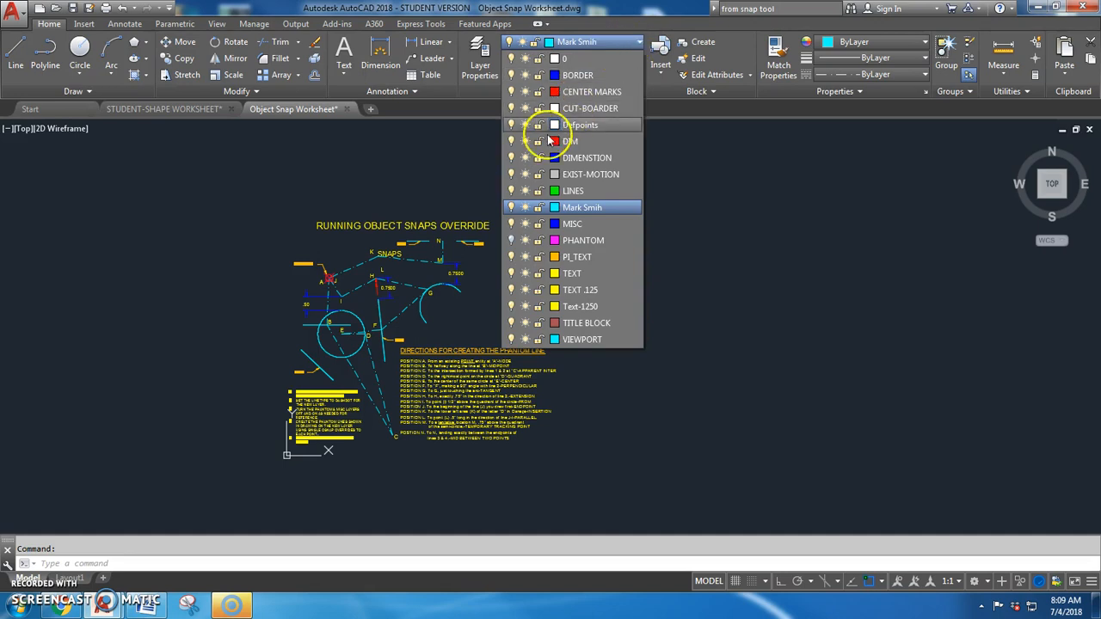
{"action": "left_click", "coordinate": [510, 240]}
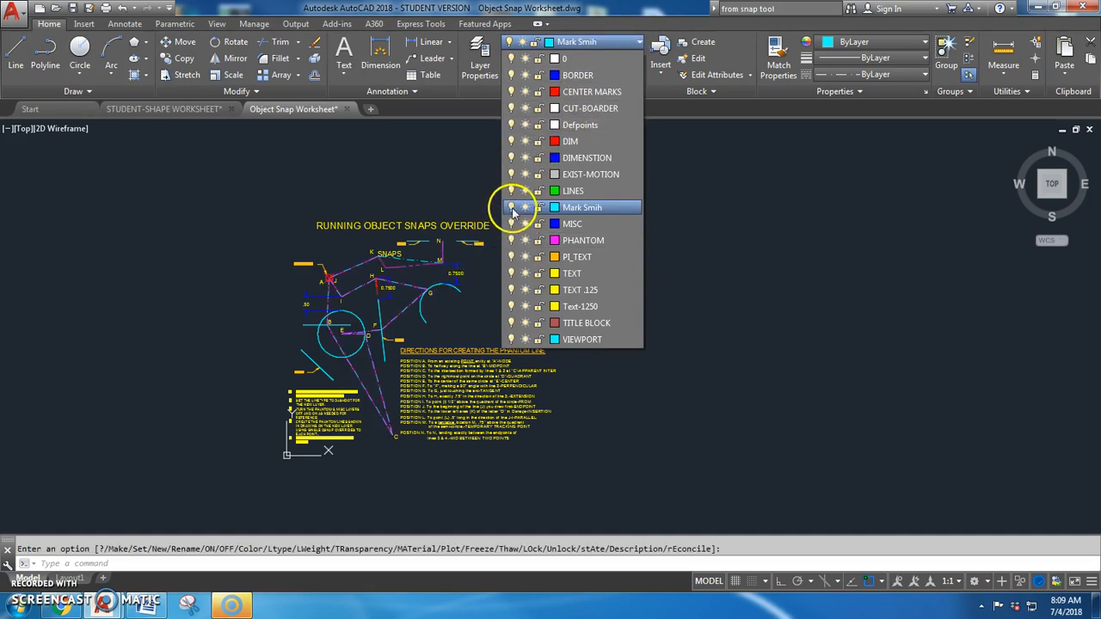
{"action": "left_click", "coordinate": [510, 240]}
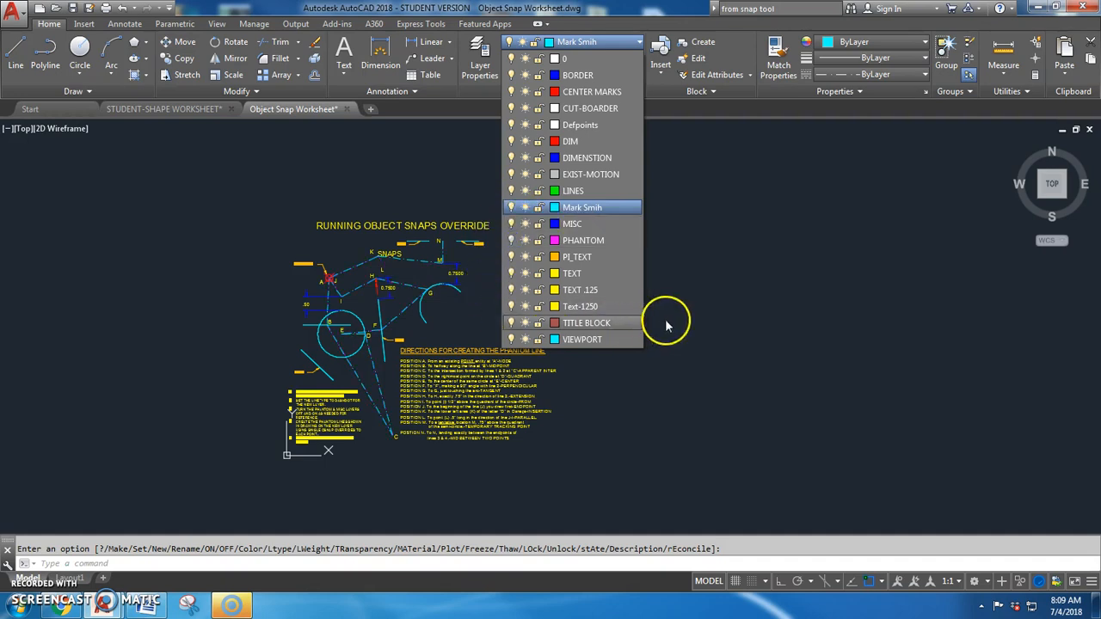
{"action": "scroll", "coordinate": [563, 280], "scroll_direction": "up", "scroll_amount": 3}
{"action": "middle_click_drag", "start_coordinate": [508, 272], "coordinate": [557, 238]}
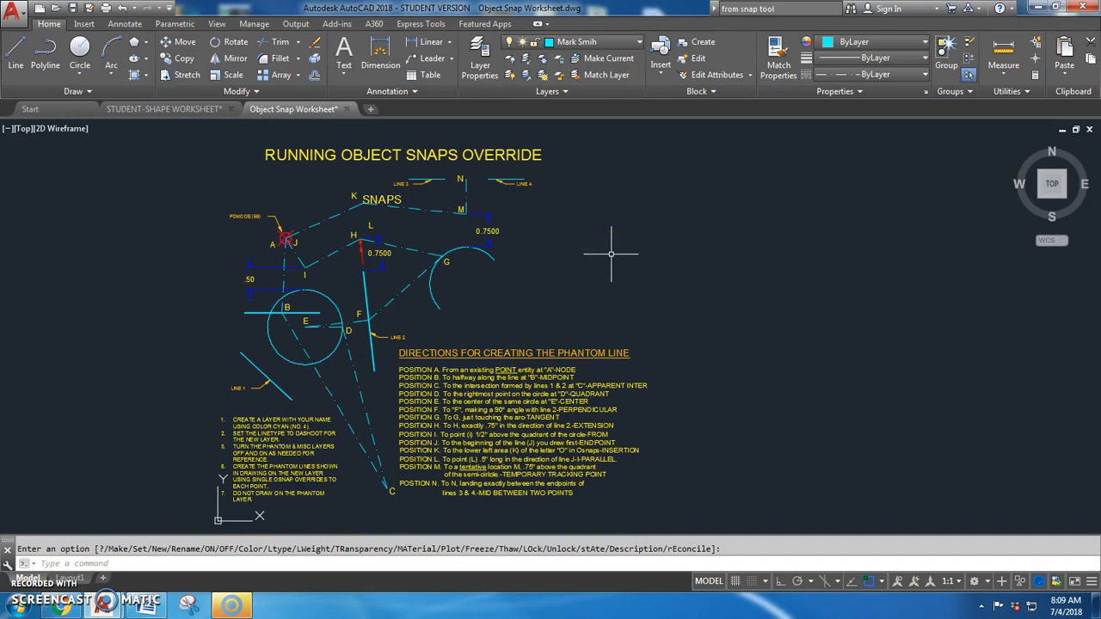